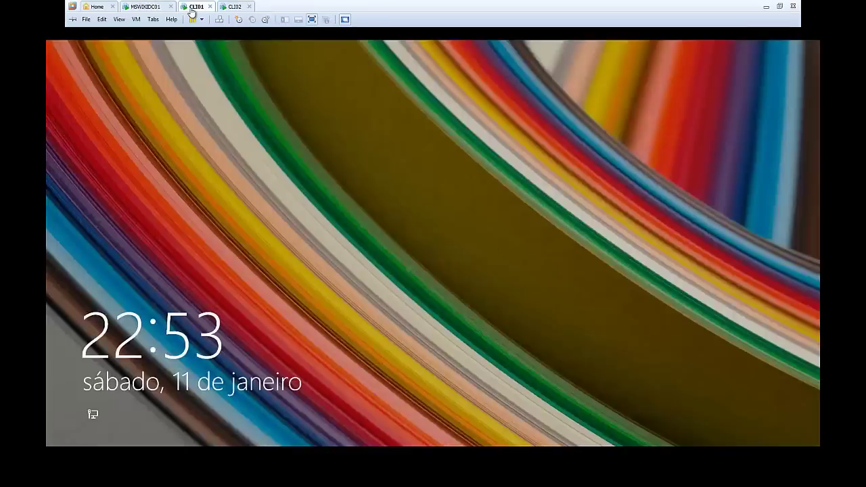
# - On the MSWIKIDC01 virtual machine, create a folder named Usuarios in the root of Local Disk (C:)
pyautogui.click(233, 7)
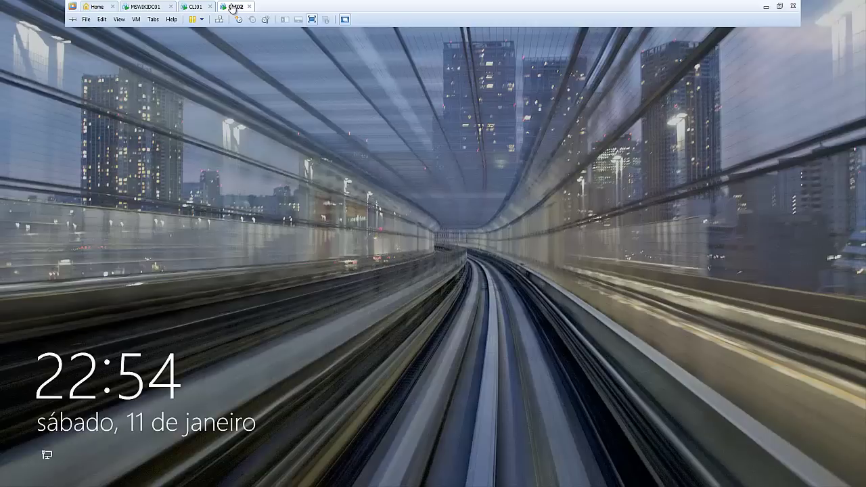
pyautogui.click(150, 9)
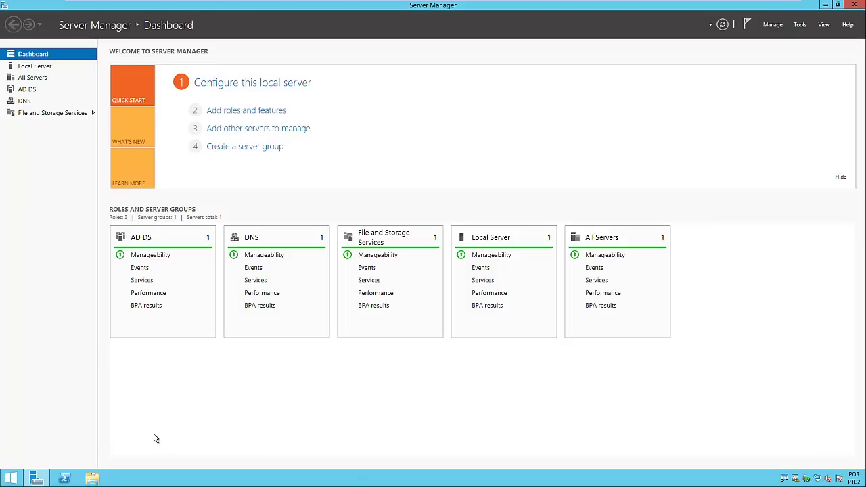
pyautogui.click(93, 479)
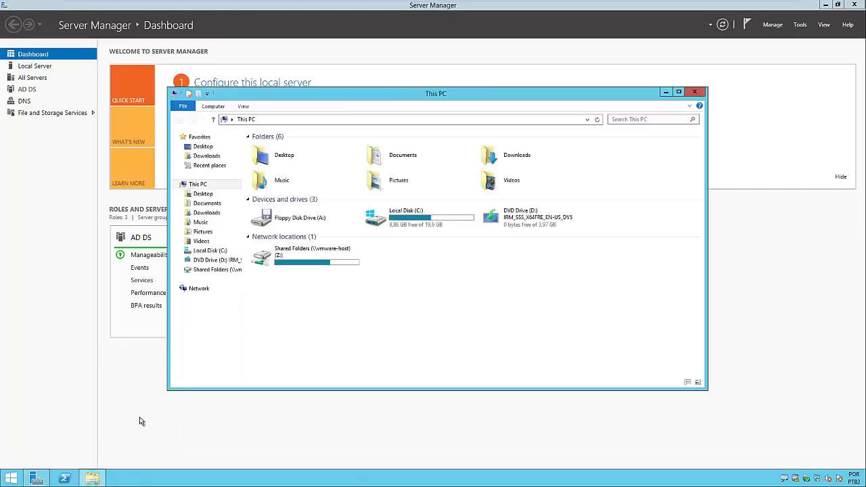
pyautogui.doubleClick(410, 224)
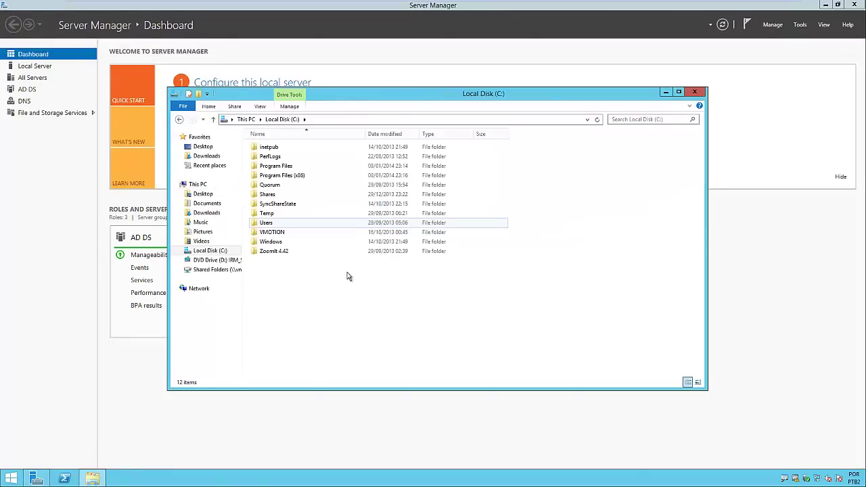
pyautogui.click(197, 94)
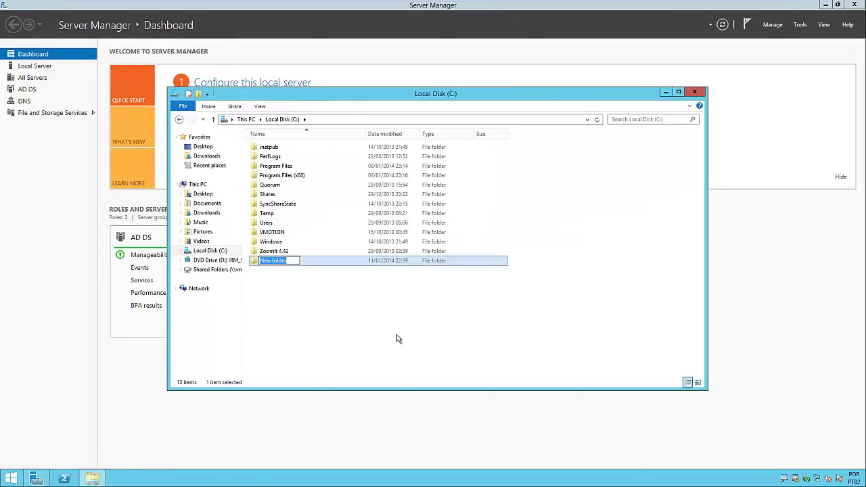
pyautogui.write('Usu')
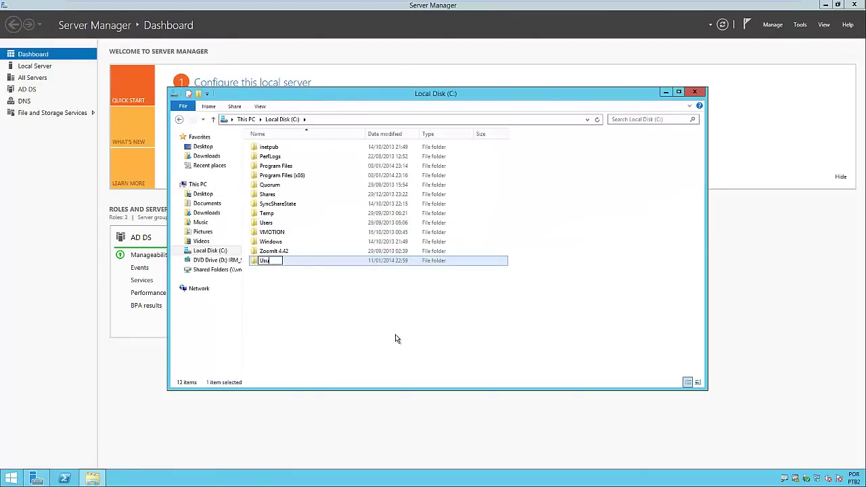
pyautogui.write('arios')
pyautogui.press('Return')
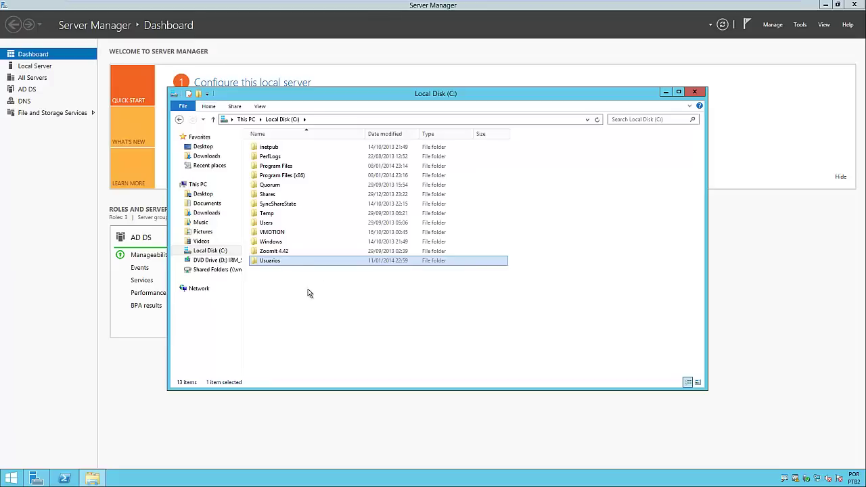
# - Enable advanced sharing for the Usuarios folder, keeping the share name Usuarios
pyautogui.rightClick(271, 264)
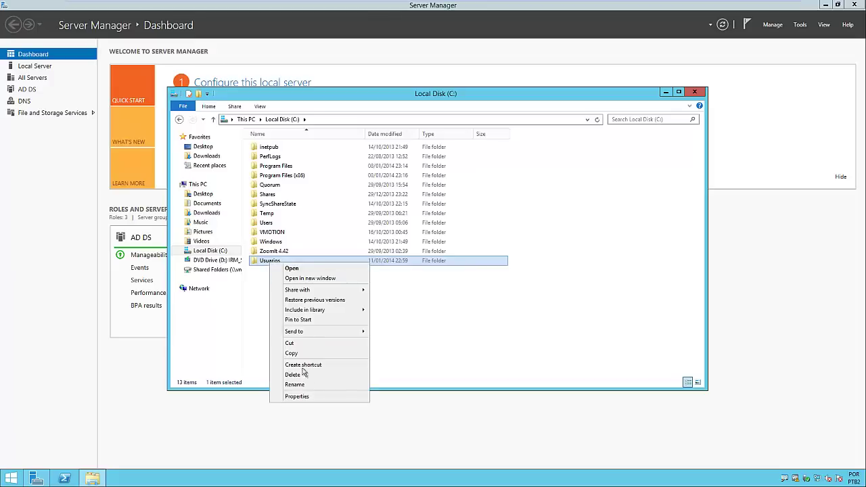
pyautogui.click(303, 397)
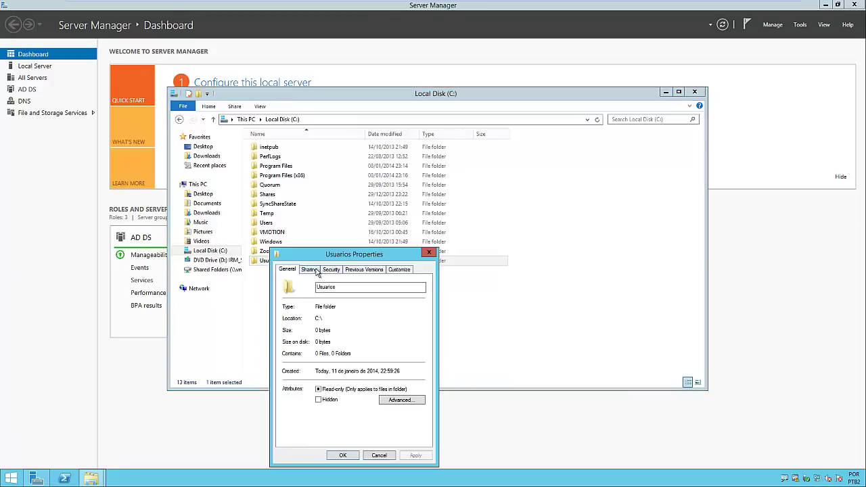
pyautogui.click(312, 270)
pyautogui.click(316, 377)
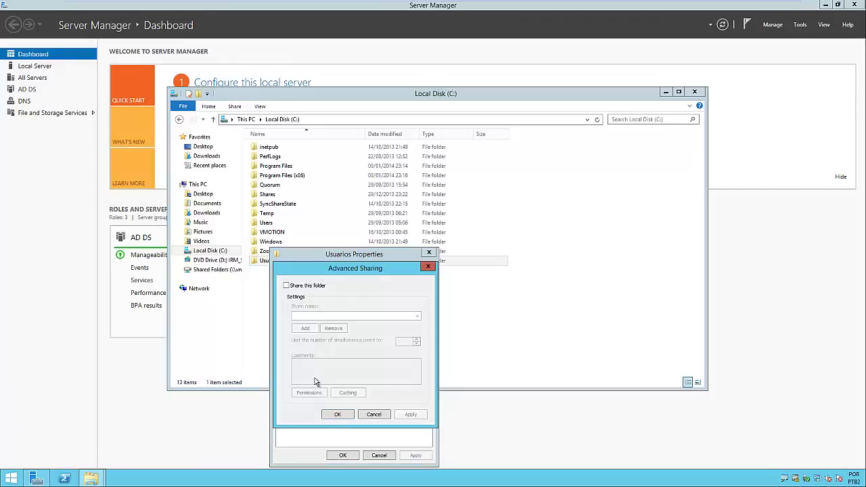
pyautogui.click(315, 286)
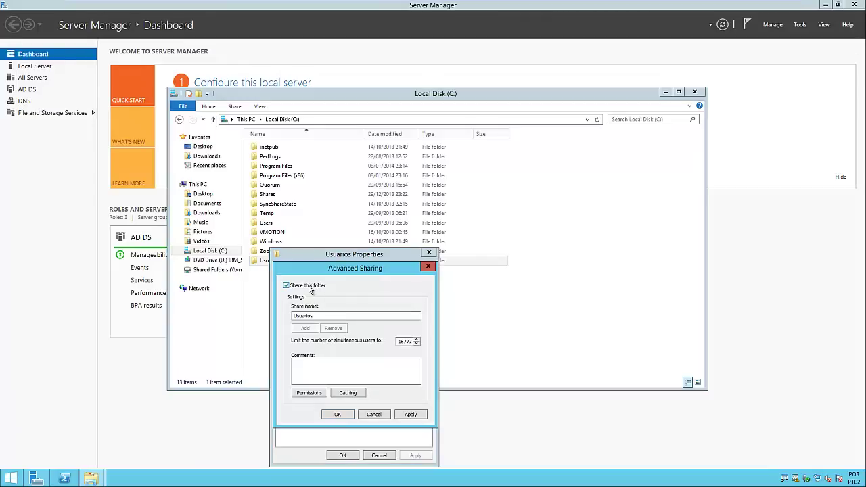
# - Grant Everyone Full Control in the Usuarios share permissions and apply the sharing settings
pyautogui.click(309, 394)
pyautogui.click(392, 378)
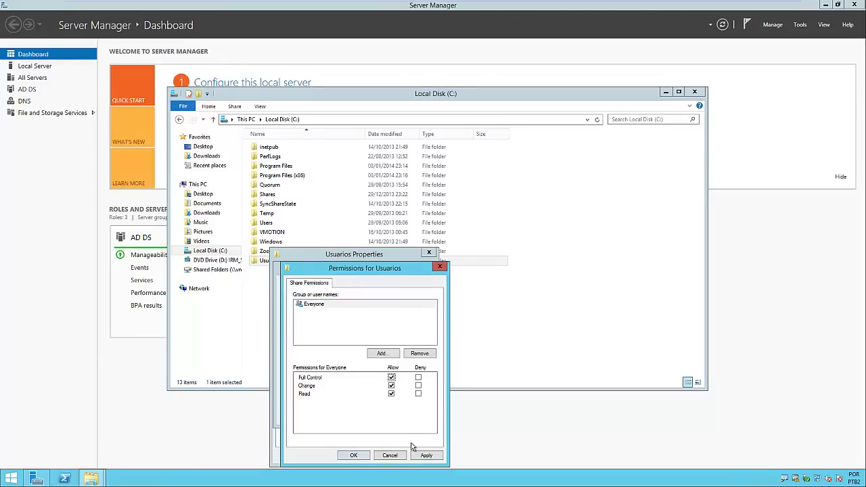
pyautogui.click(423, 457)
pyautogui.click(355, 456)
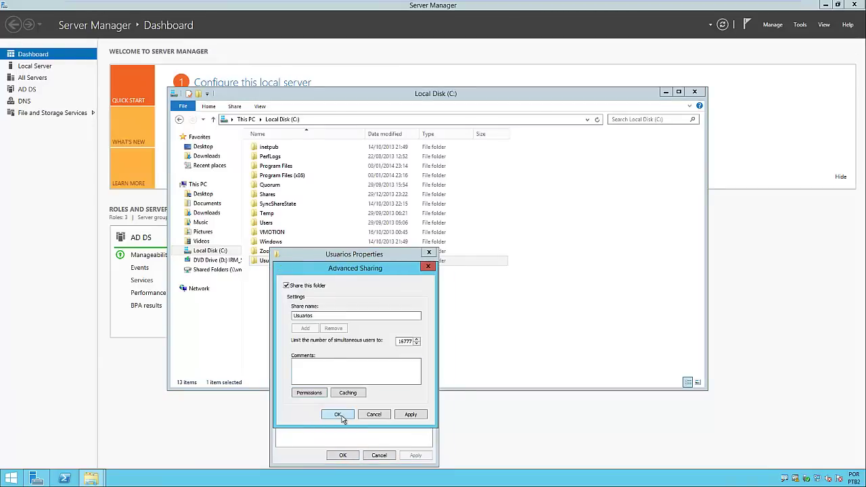
pyautogui.click(342, 416)
pyautogui.click(343, 455)
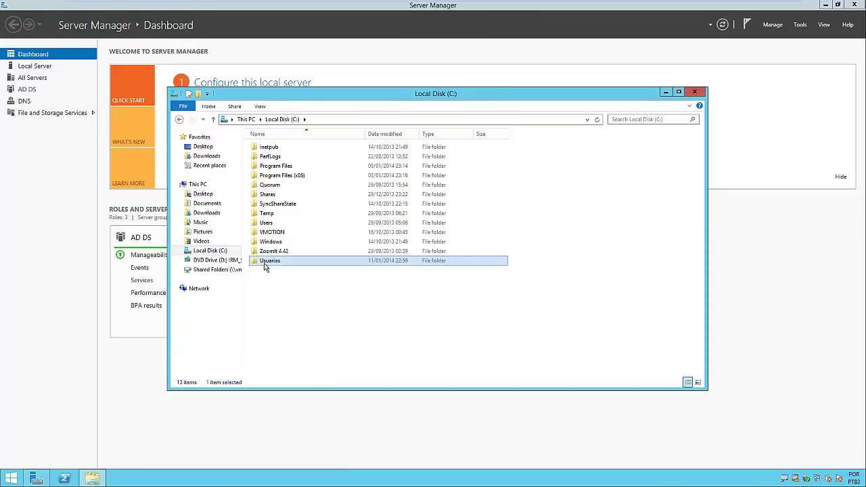
pyautogui.click(342, 328)
# - Open the profile settings of the second user in the Suporte organizational unit in Active Directory Users and Computers
pyautogui.click(756, 312)
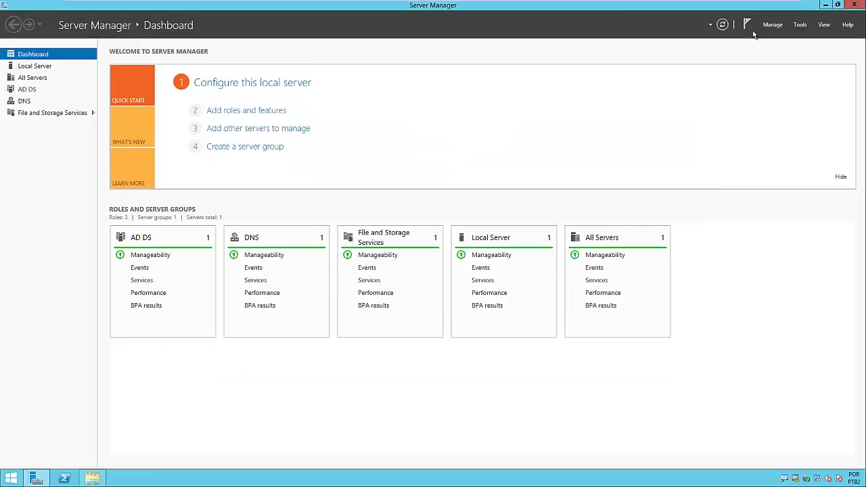
pyautogui.click(800, 25)
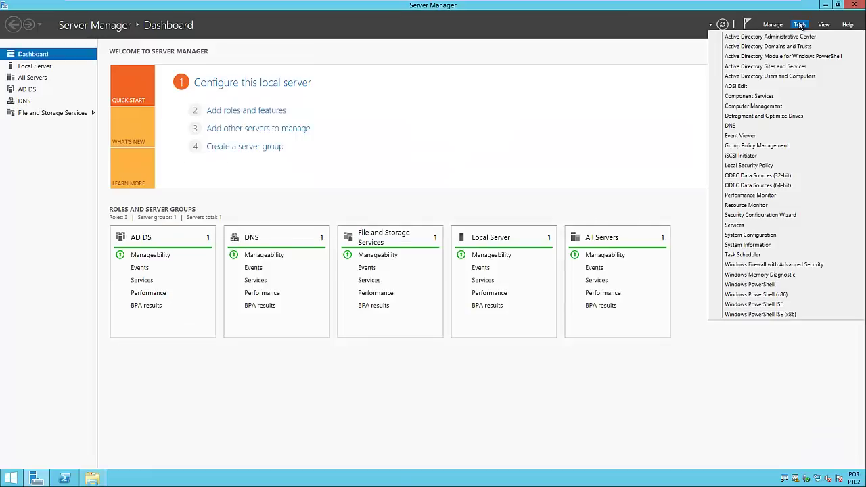
pyautogui.click(769, 77)
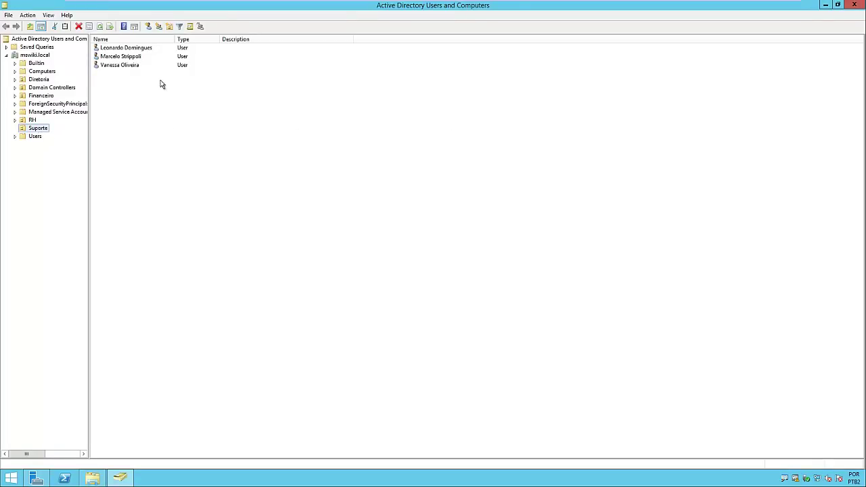
pyautogui.doubleClick(132, 57)
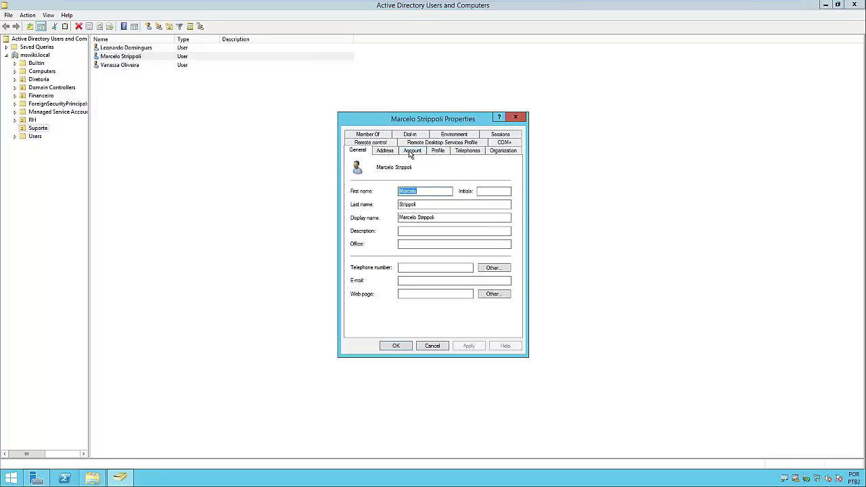
pyautogui.click(437, 152)
pyautogui.moveTo(419, 123); pyautogui.dragTo(291, 114)
# - Set the user's profile path to \\mswikidc01\Usuarios\%username%
pyautogui.click(271, 166)
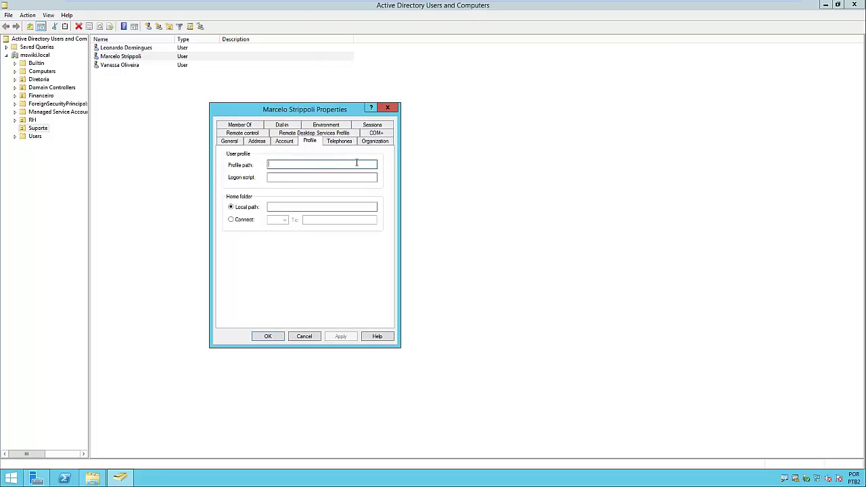
pyautogui.write('\\\\msw')
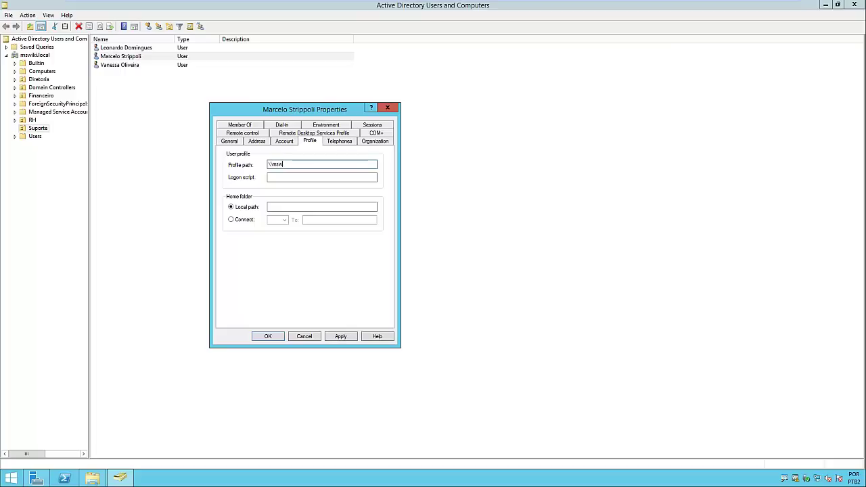
pyautogui.write('ikidc01')
pyautogui.write('\\Usuarios\\')
pyautogui.write('marcelo')
pyautogui.press('BackSpace')
pyautogui.press('BackSpace')
pyautogui.press('BackSpace')
pyautogui.press('BackSpace')
pyautogui.press('BackSpace')
pyautogui.press('BackSpace')
pyautogui.write('%username%')
# - Check the account's user logon name, then apply the profile path and close the user's properties
pyautogui.click(284, 142)
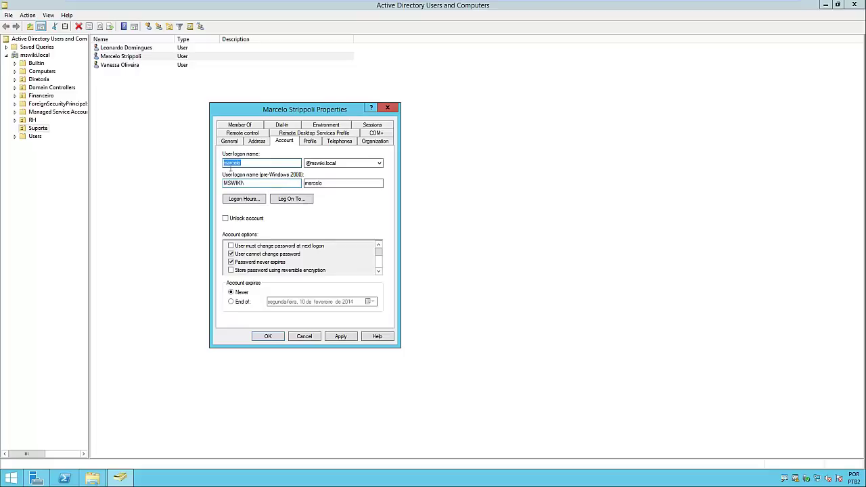
pyautogui.click(309, 143)
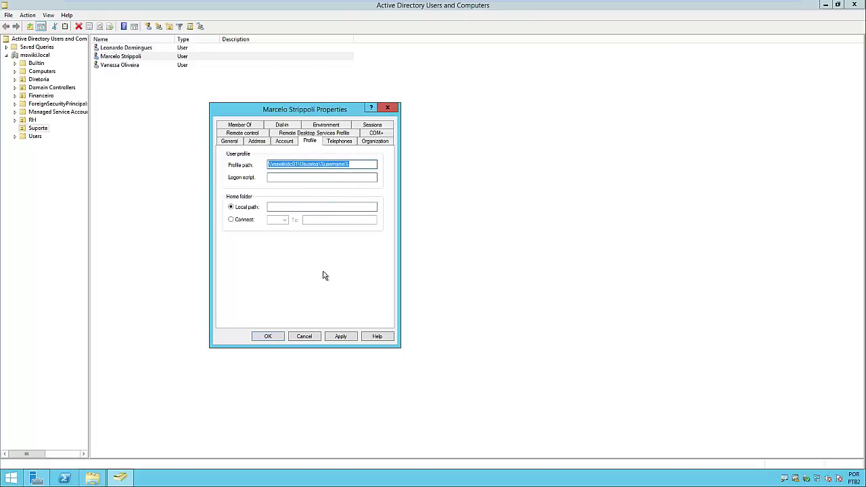
pyautogui.click(340, 336)
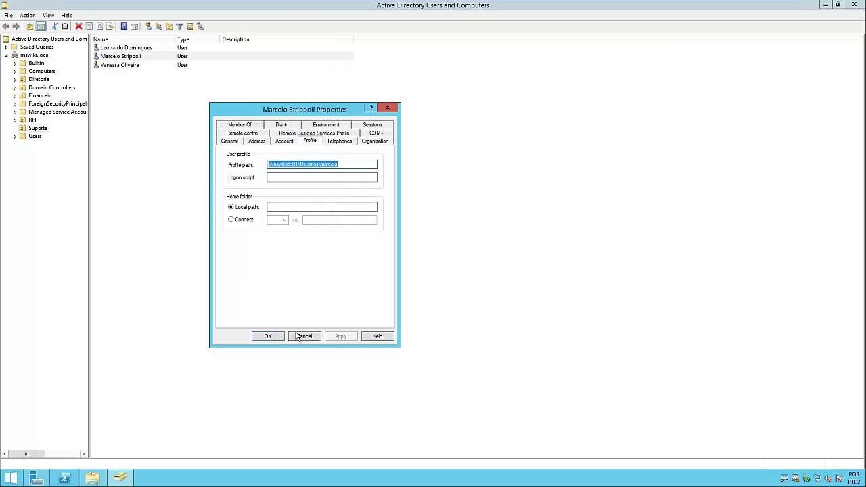
pyautogui.click(266, 338)
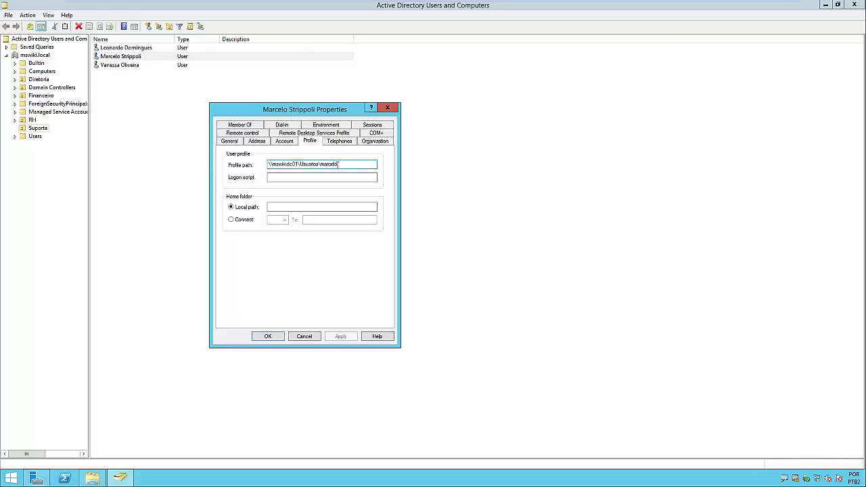
pyautogui.click(271, 337)
pyautogui.click(328, 79)
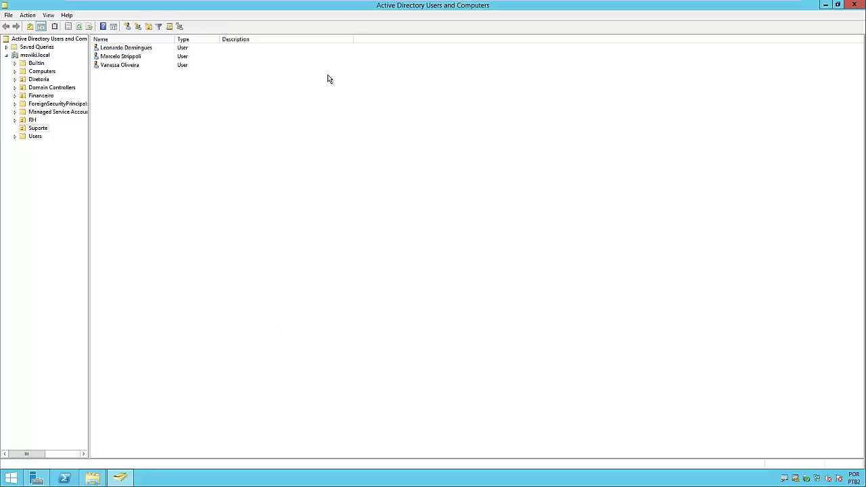
# - On the CLI01 virtual machine, choose to sign in as another user and enter the configured user's logon name and password
pyautogui.moveTo(262, 2)
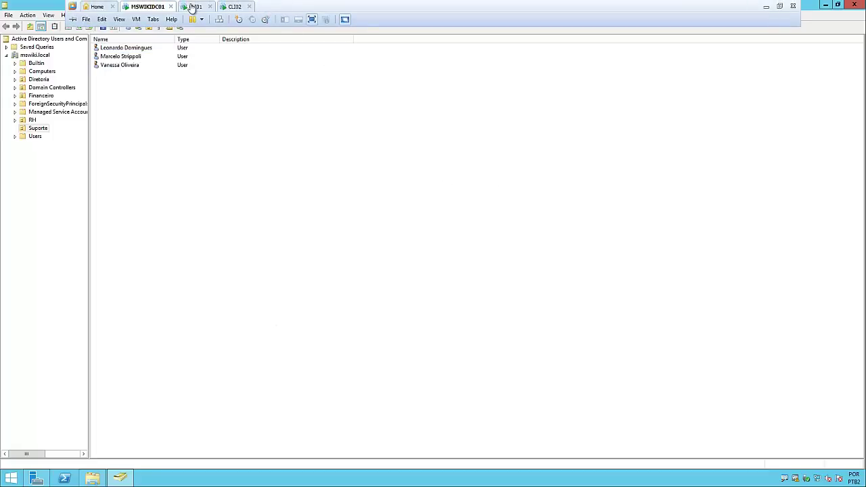
pyautogui.click(193, 7)
pyautogui.click(302, 242)
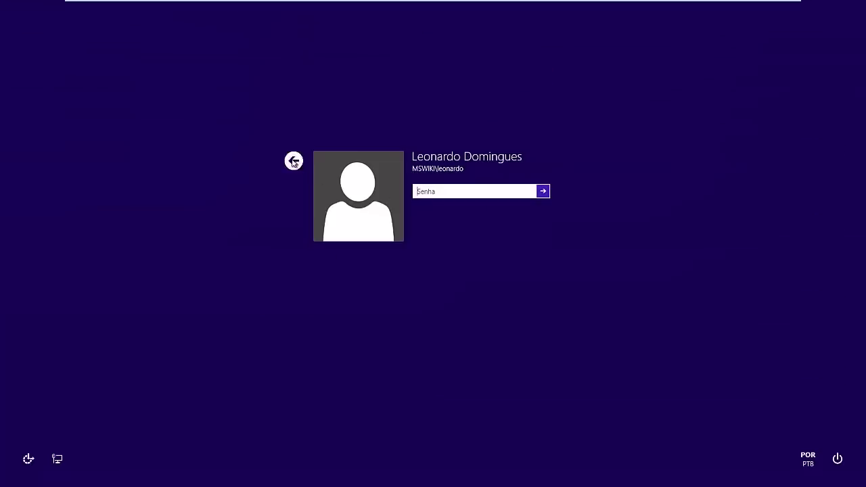
pyautogui.click(293, 161)
pyautogui.click(459, 247)
pyautogui.write('marce')
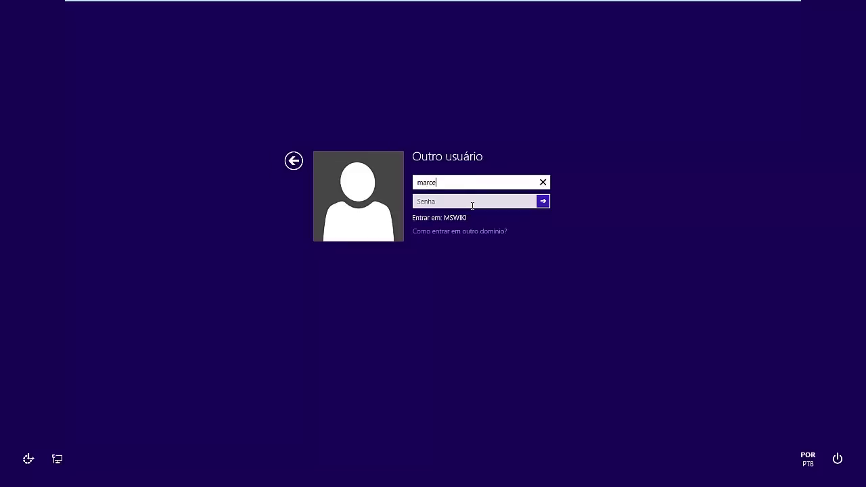
pyautogui.write('lo')
pyautogui.press('Tab')
pyautogui.write('*********')
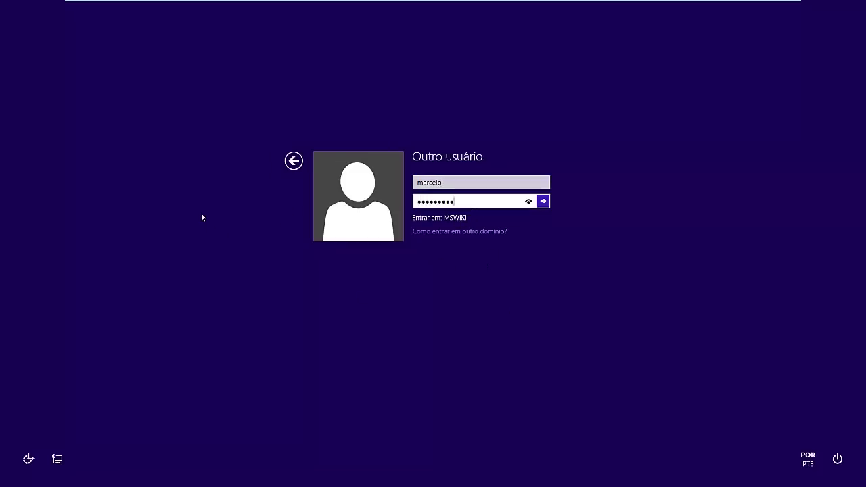
# - Switch to MSWIKIDC01 and inspect the contents of the C:\Usuarios folder before the user signs in
pyautogui.moveTo(245, 2)
pyautogui.click(146, 8)
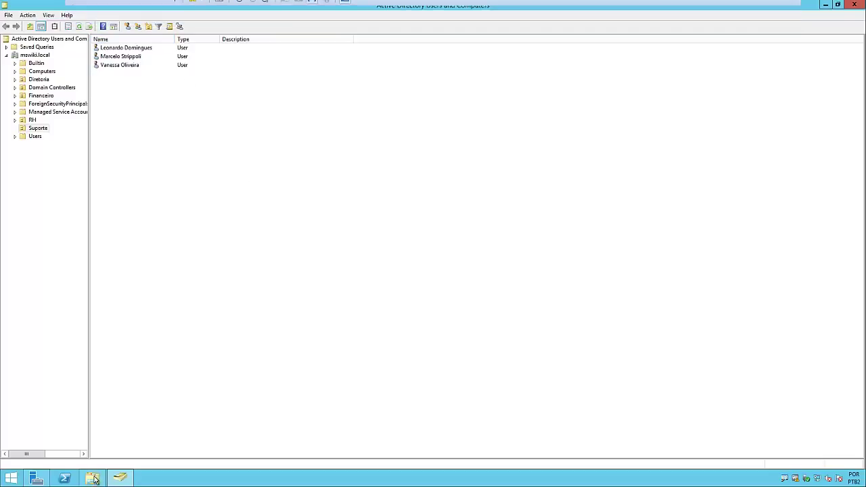
pyautogui.click(95, 480)
pyautogui.doubleClick(274, 264)
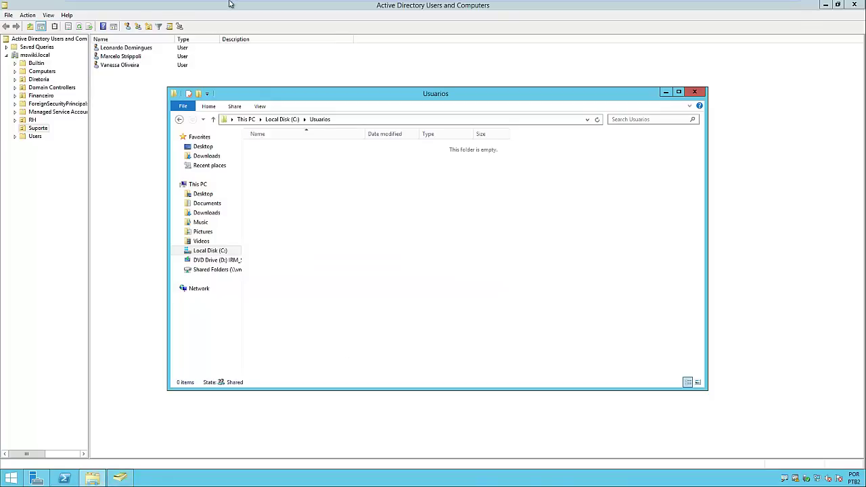
# - Submit the sign-in on CLI01 and check the Usuarios folder on MSWIKIDC01 for the user's profile folder
pyautogui.click(195, 7)
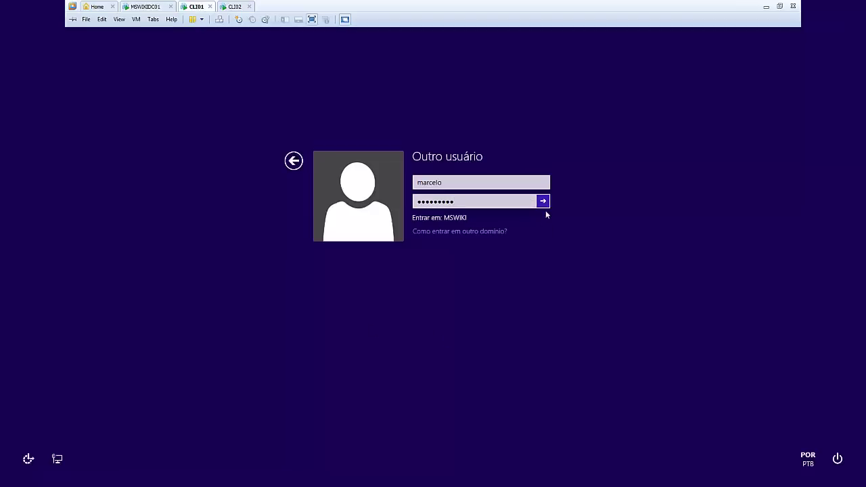
pyautogui.click(545, 202)
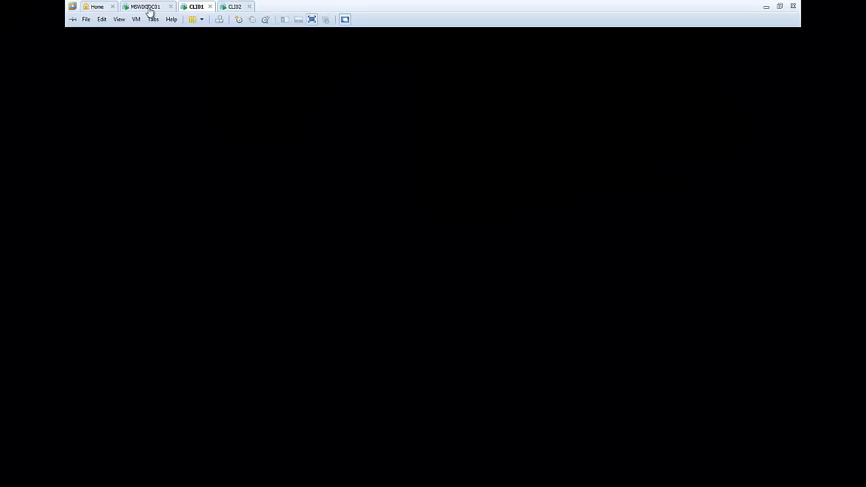
pyautogui.click(149, 8)
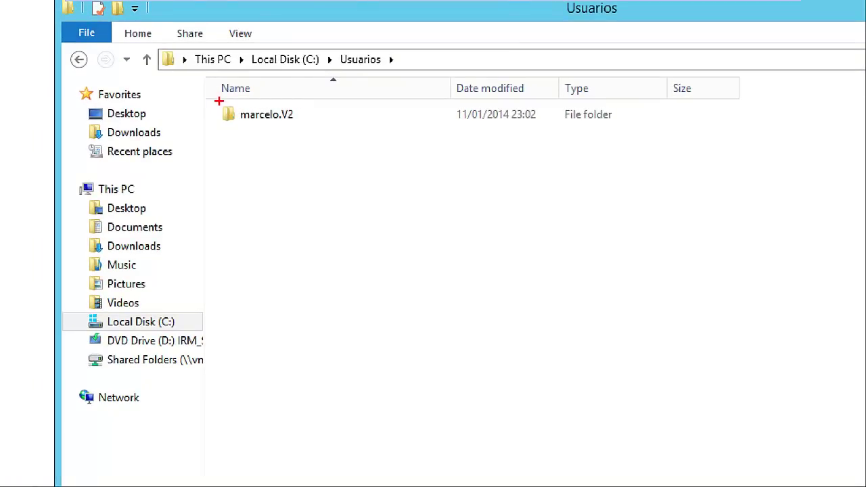
pyautogui.moveTo(218, 102); pyautogui.dragTo(308, 126)
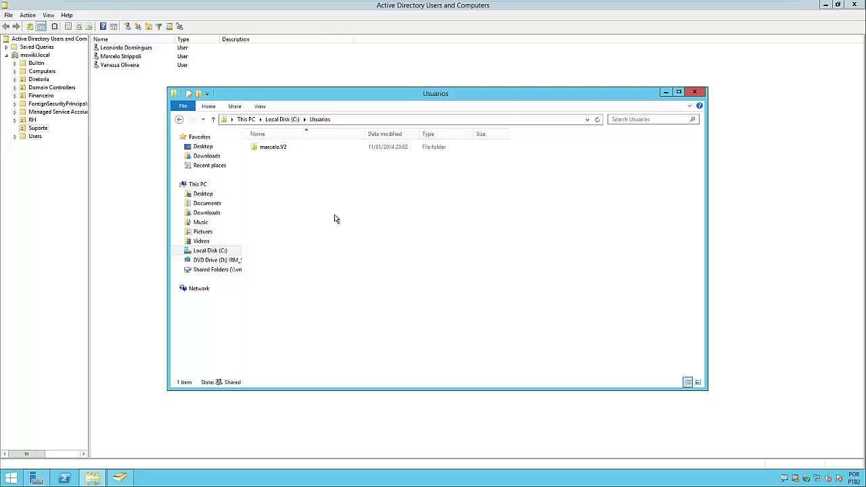
# - Try to open the user's .V2 profile folder inside C:\Usuarios, then dismiss the access request
pyautogui.click(281, 147)
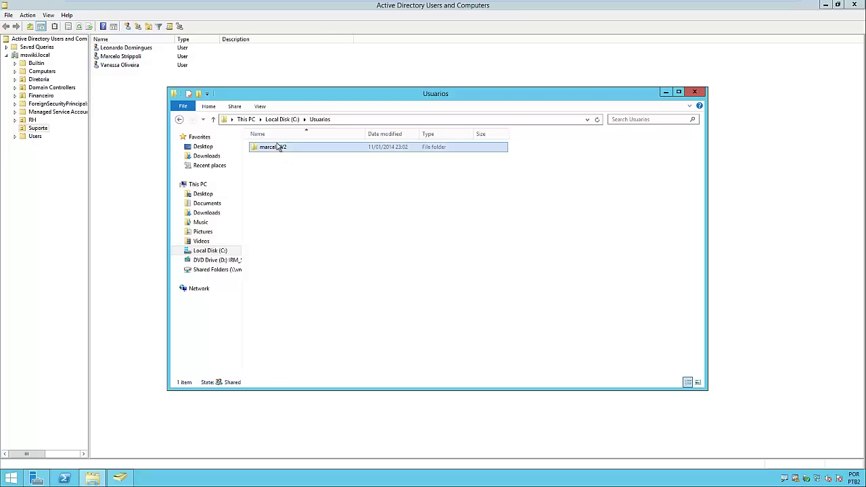
pyautogui.click(369, 269)
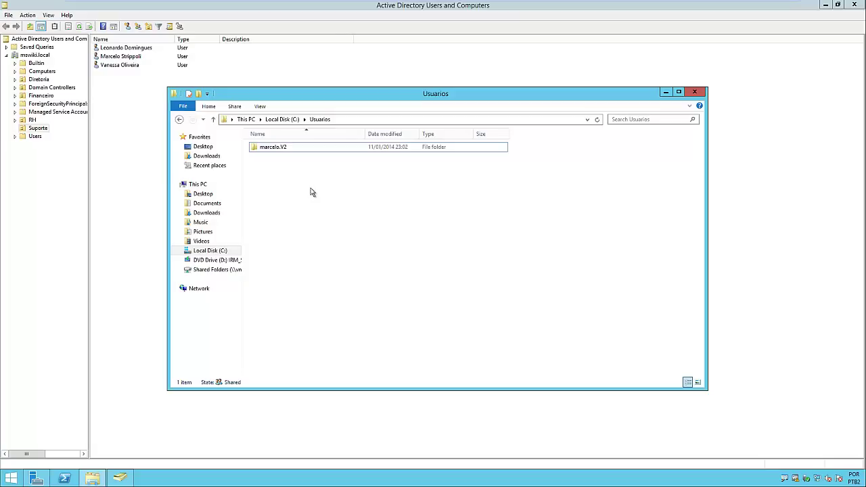
pyautogui.doubleClick(311, 150)
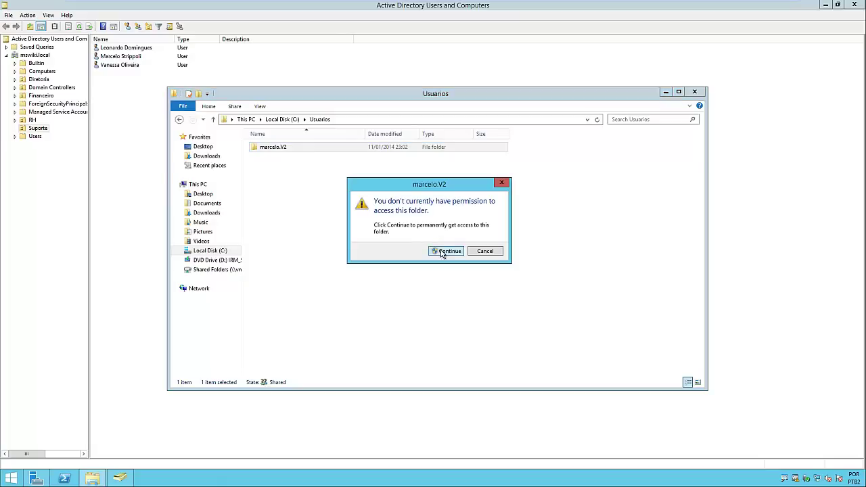
pyautogui.click(442, 252)
pyautogui.click(485, 252)
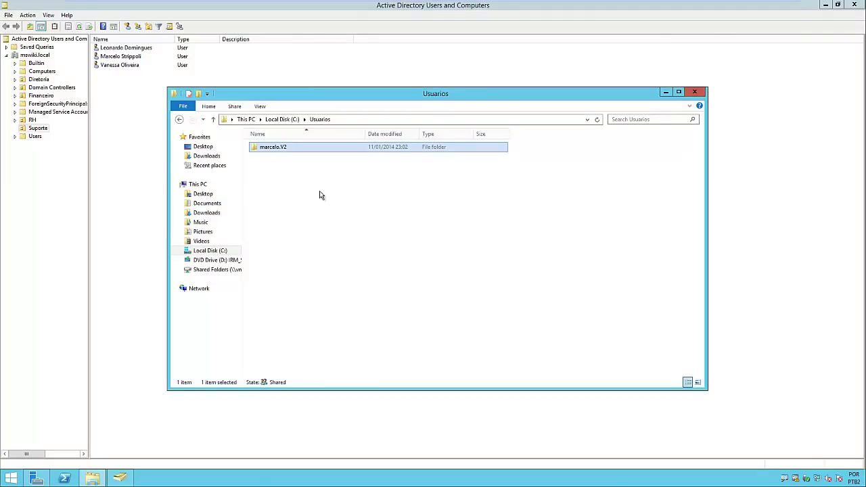
# - Inspect the profile folder's advanced security settings and owner selection without changing them, then minimize the Usuarios window
pyautogui.rightClick(330, 149)
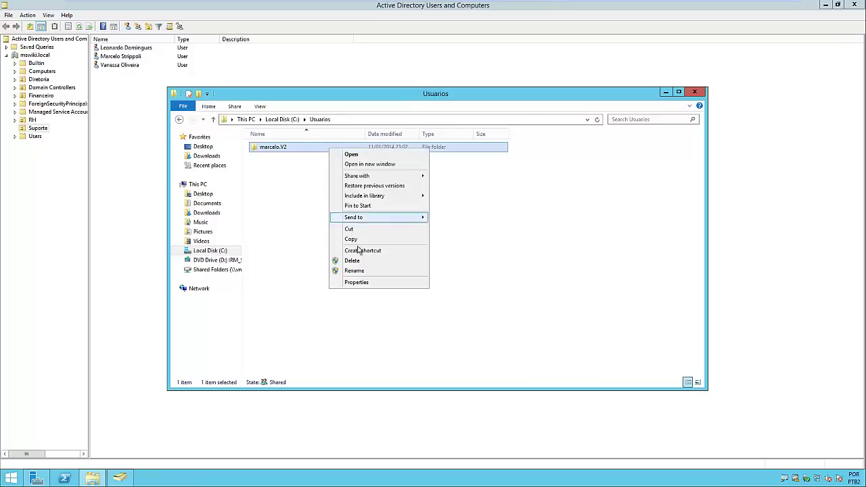
pyautogui.click(377, 283)
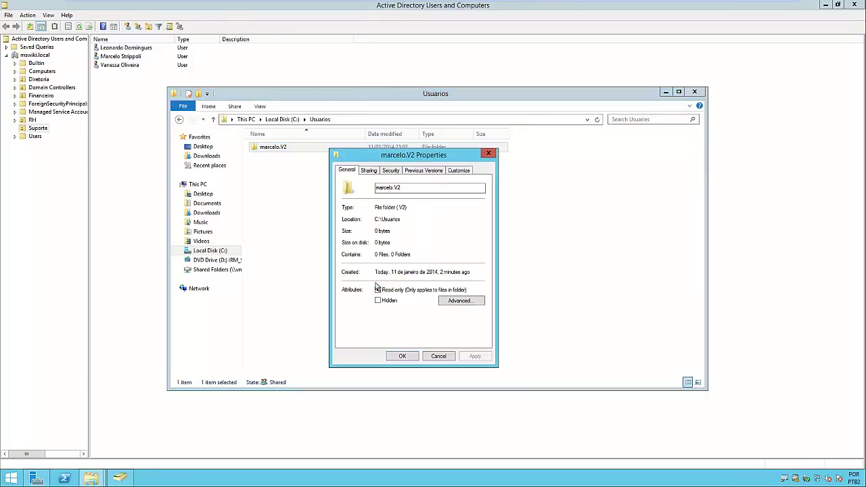
pyautogui.click(393, 172)
pyautogui.click(460, 325)
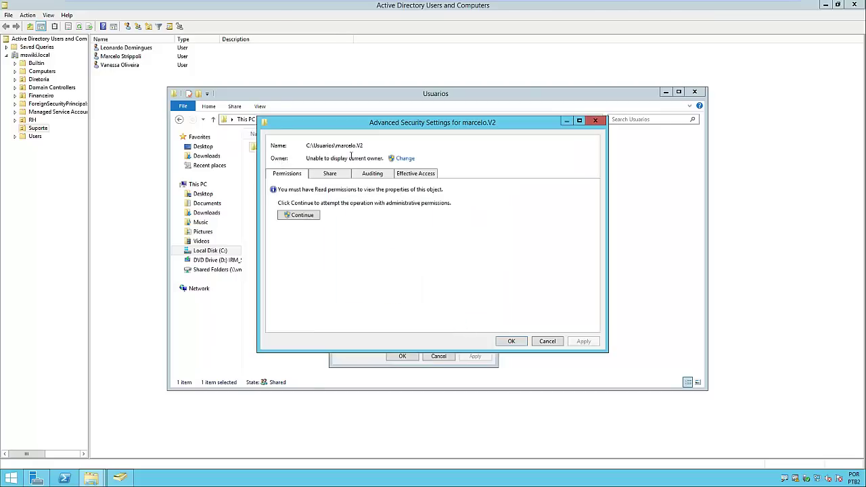
pyautogui.click(405, 160)
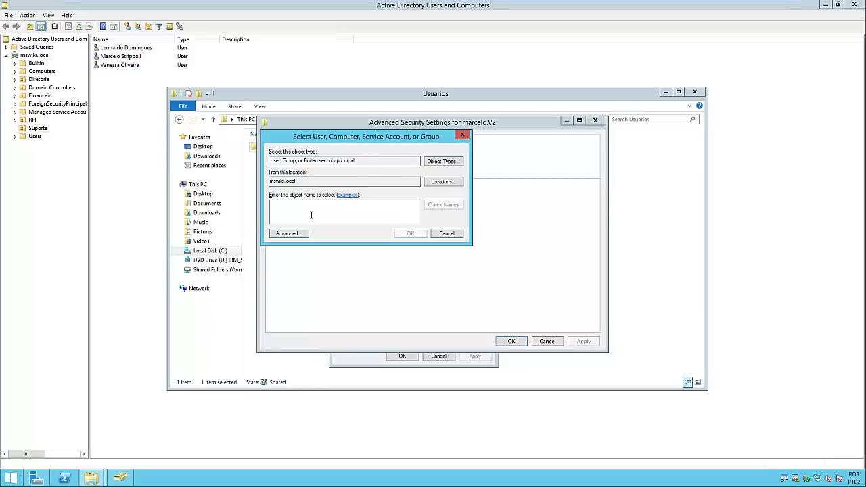
pyautogui.click(447, 234)
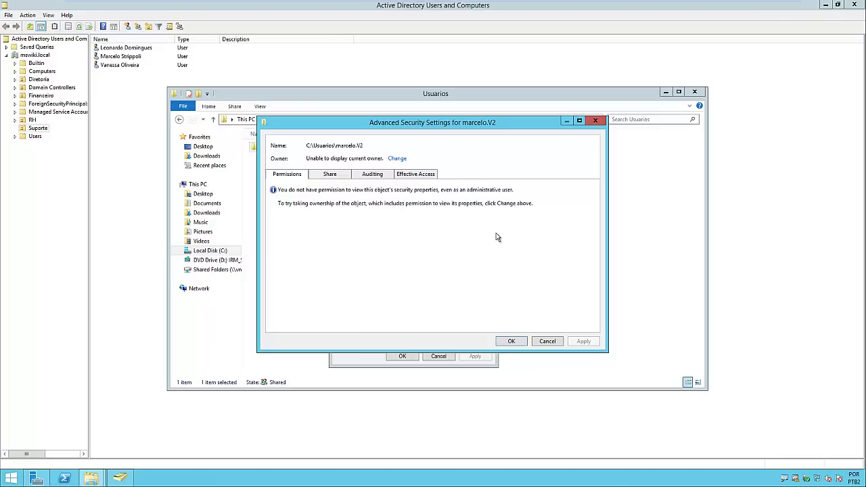
pyautogui.click(548, 342)
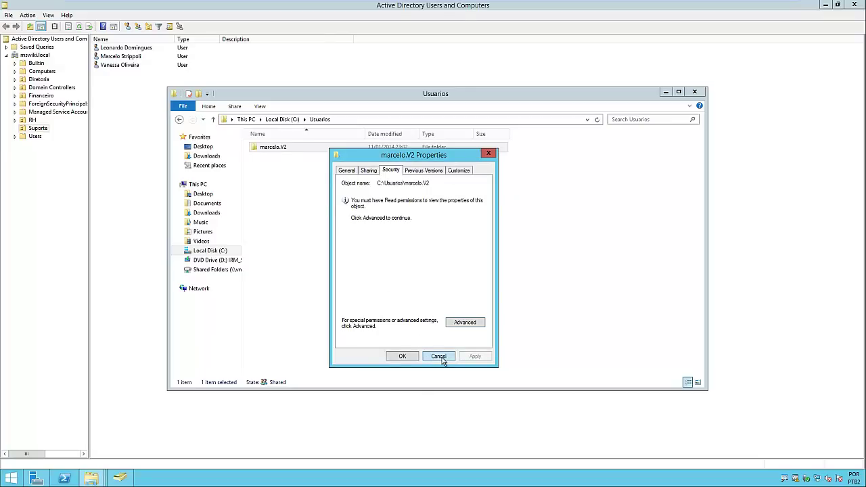
pyautogui.click(438, 356)
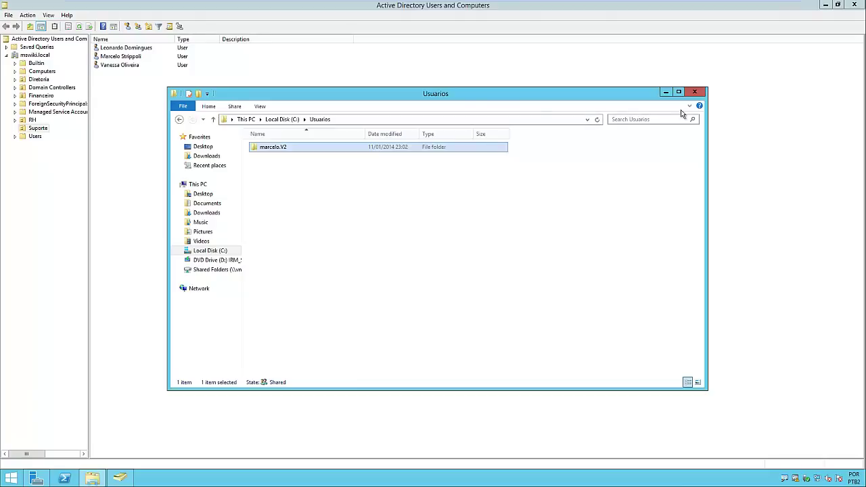
pyautogui.click(667, 93)
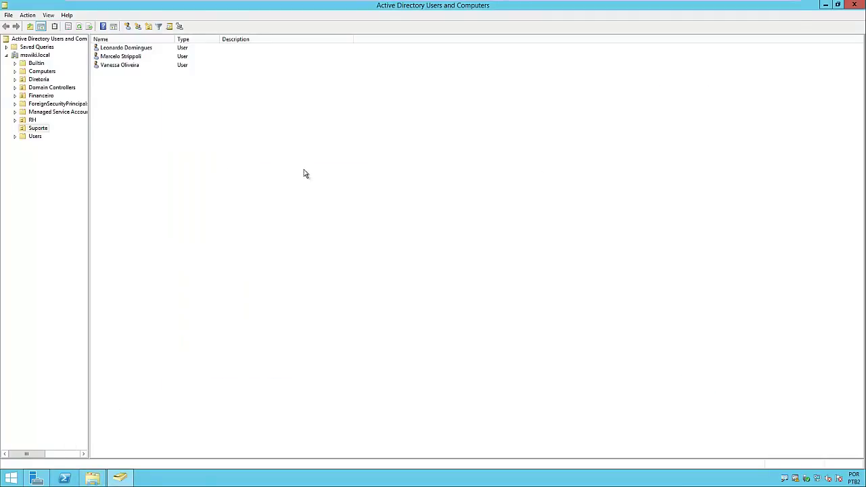
# - On CLI01, go to the signed-in user's desktop and create a text document named TESTE 01
pyautogui.click(195, 6)
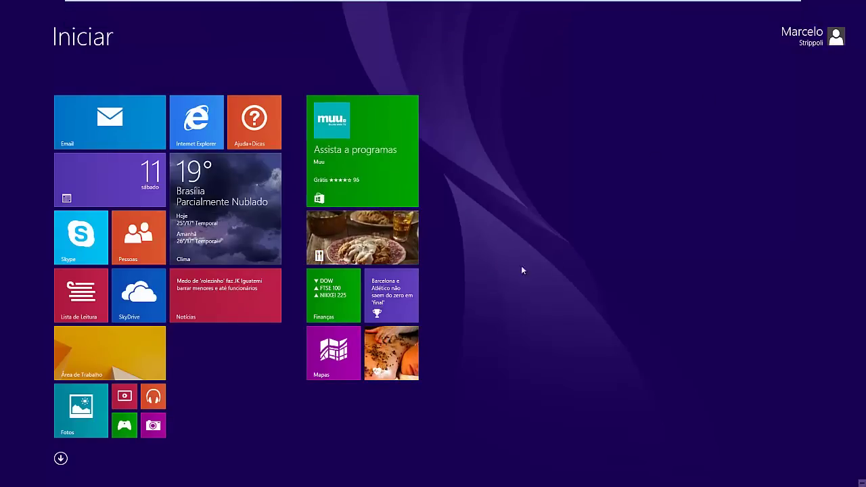
pyautogui.click(107, 348)
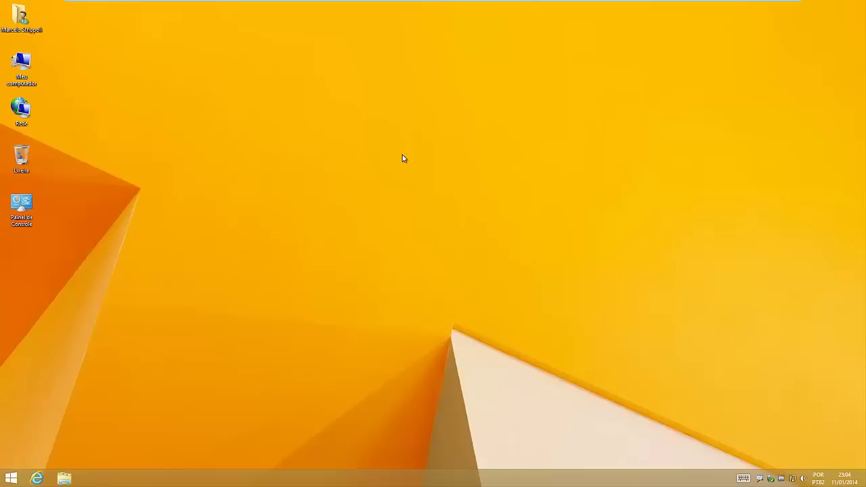
pyautogui.rightClick(160, 241)
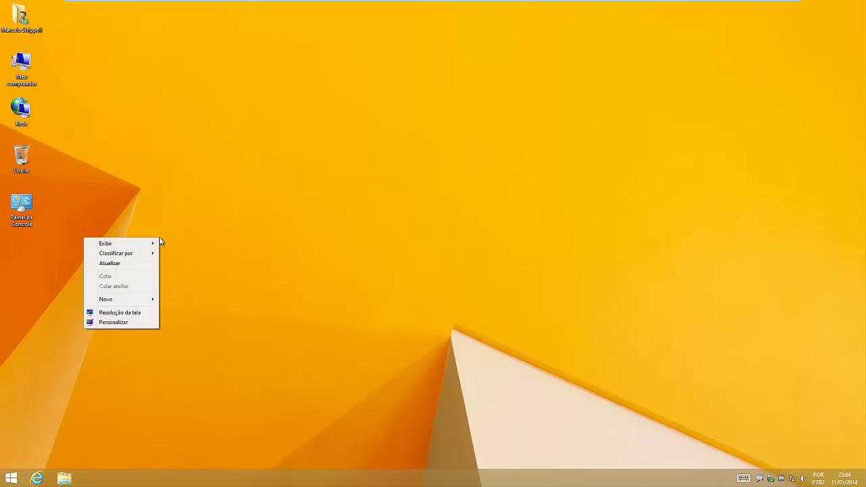
pyautogui.moveTo(112, 304)
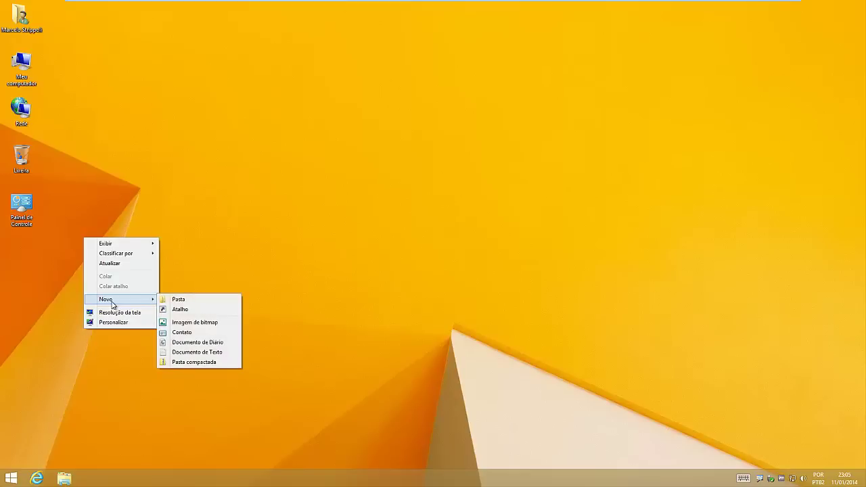
pyautogui.click(203, 352)
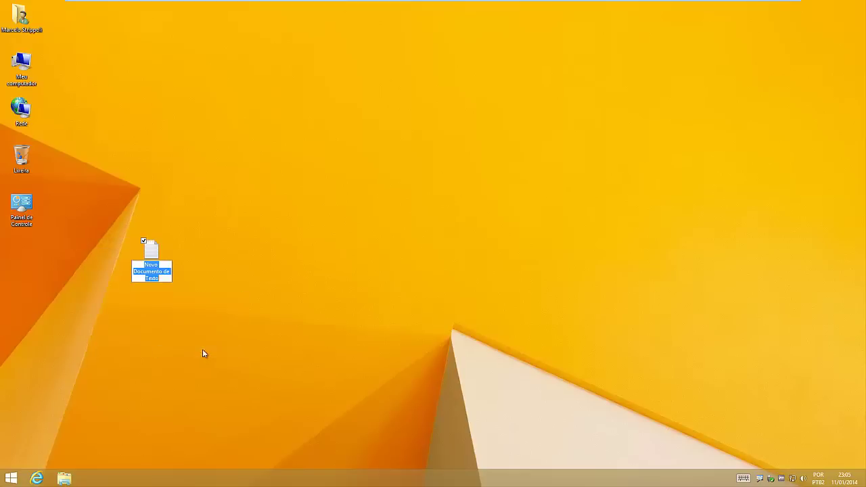
pyautogui.write('TESTE 01')
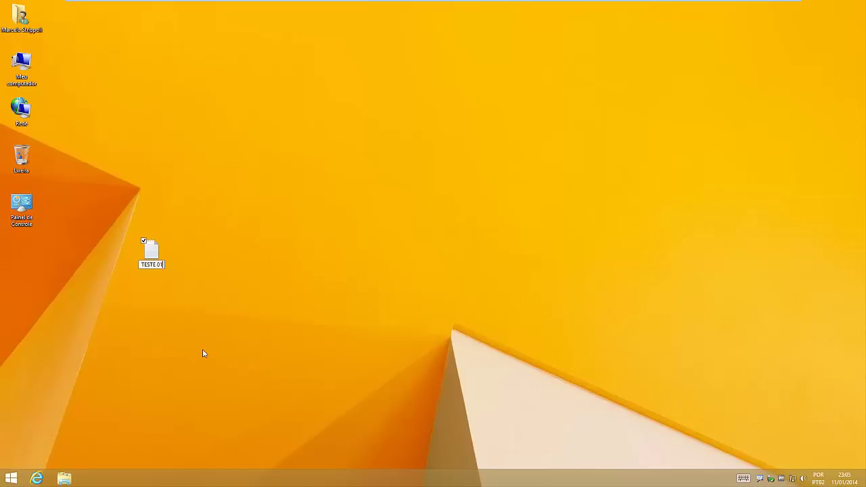
pyautogui.press('Return')
# - Set the desktop background to the second Linhas e cores image, save the change and close Personalização
pyautogui.rightClick(675, 312)
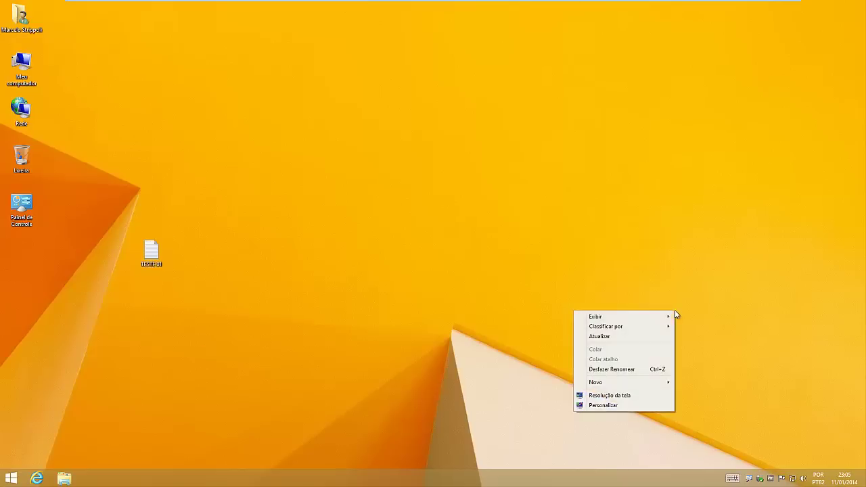
pyautogui.click(635, 406)
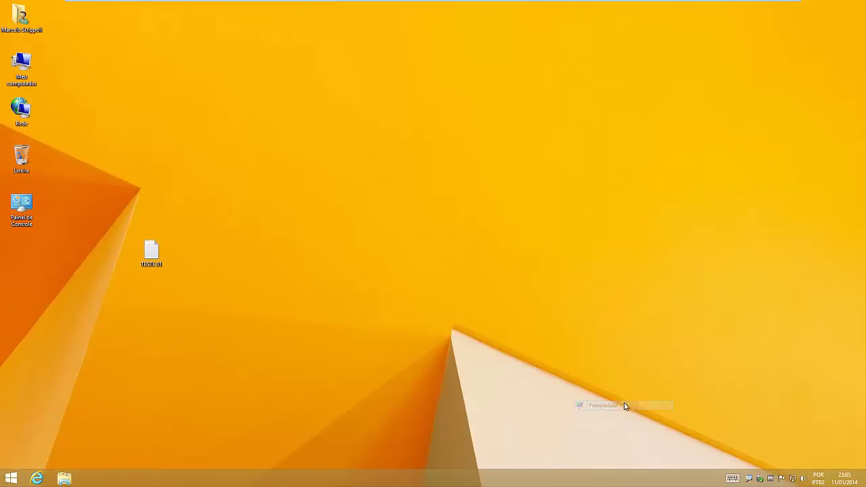
pyautogui.click(321, 358)
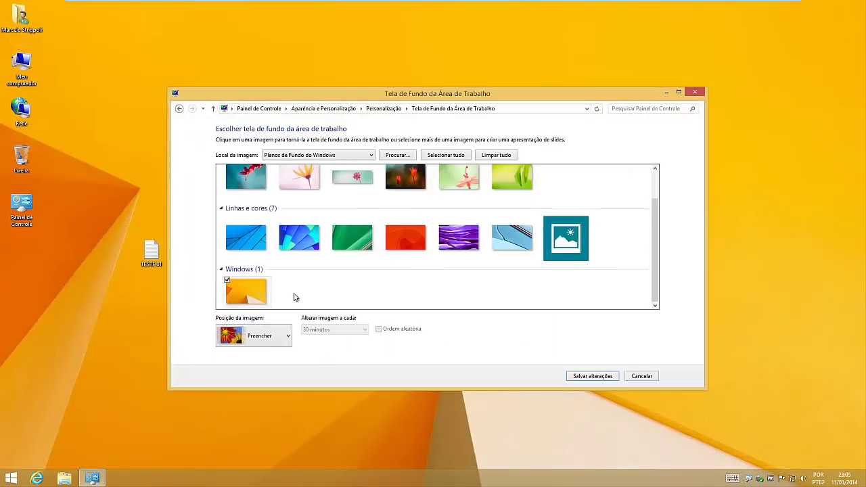
pyautogui.click(299, 237)
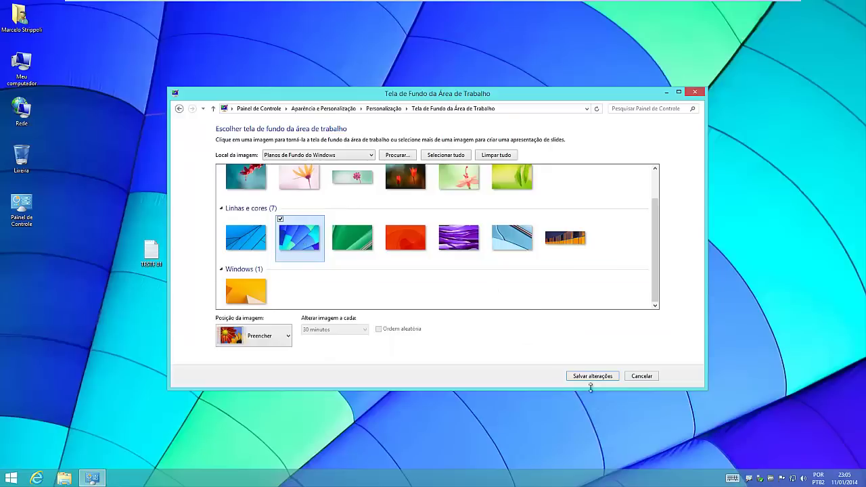
pyautogui.click(588, 379)
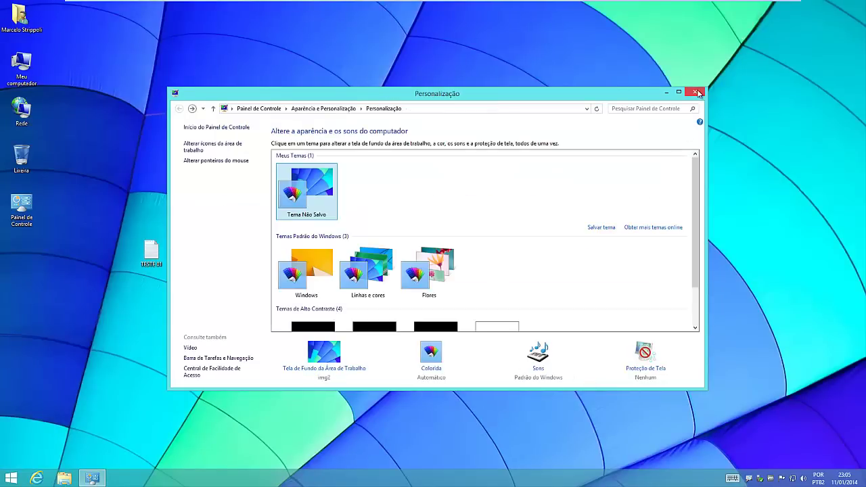
pyautogui.click(699, 93)
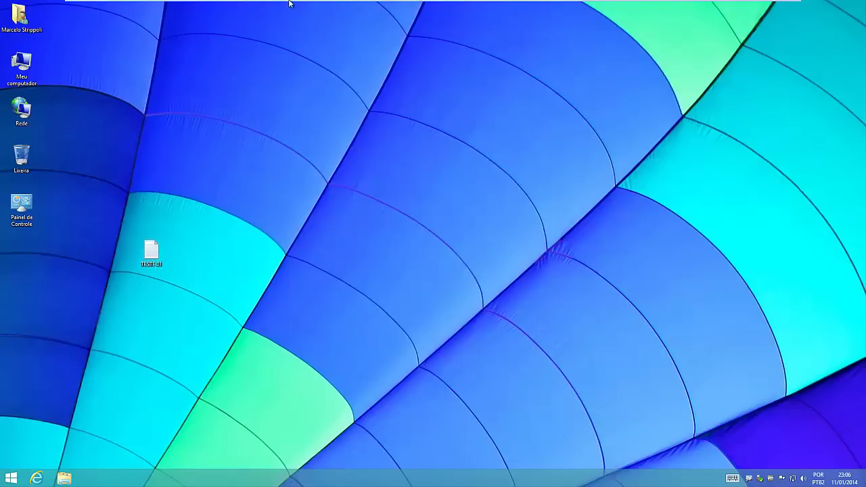
# - Switch to the CLI02 virtual machine and sign in with the same user's logon name and password
pyautogui.moveTo(274, 4)
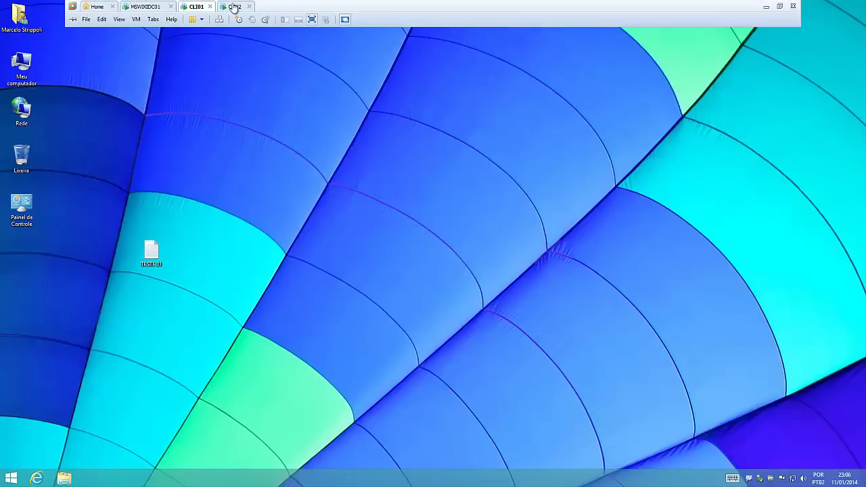
pyautogui.click(233, 7)
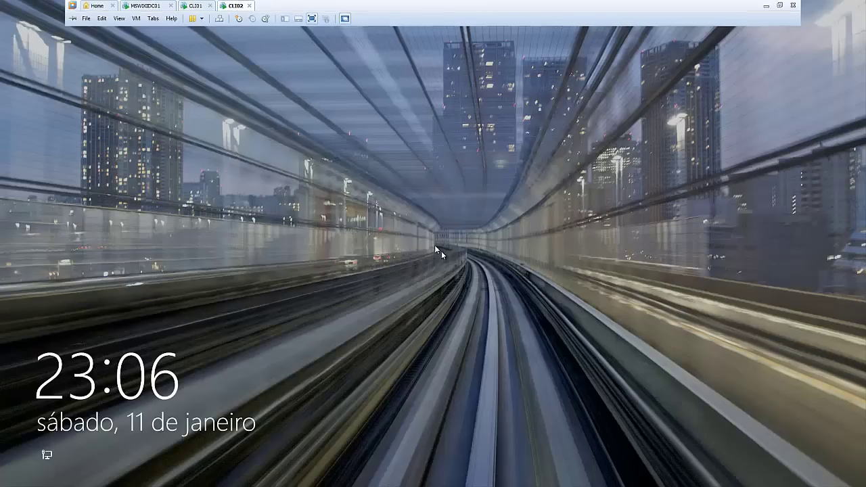
pyautogui.click(440, 250)
pyautogui.click(294, 160)
pyautogui.click(490, 200)
pyautogui.write('marcelo')
pyautogui.press('Tab')
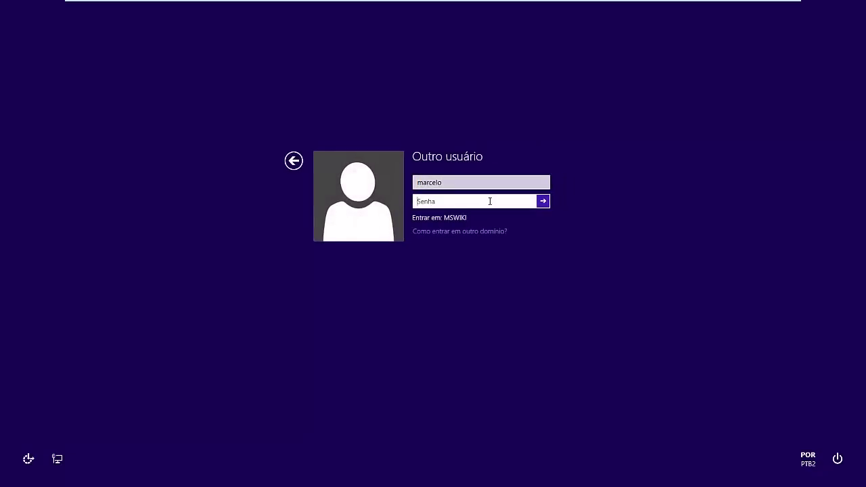
pyautogui.write('**********')
pyautogui.press('Return')
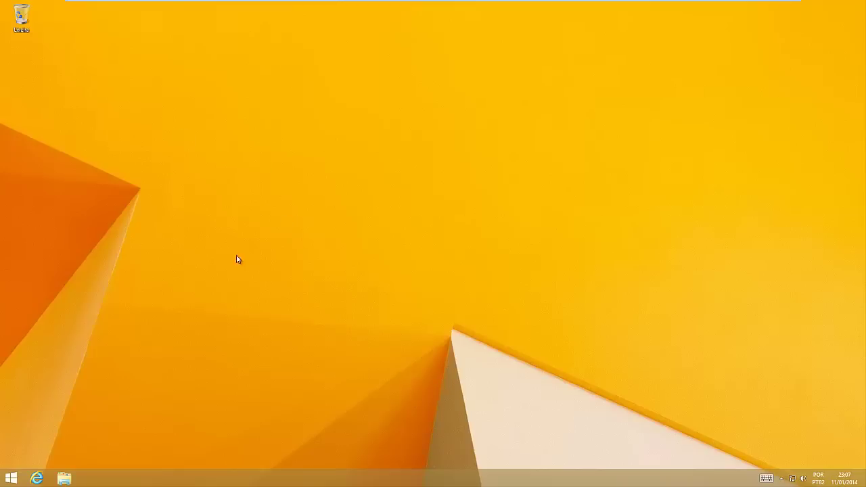
# - Compare the user's desktop on CLI01 with the one on CLI02
pyautogui.moveTo(279, 2)
pyautogui.click(195, 8)
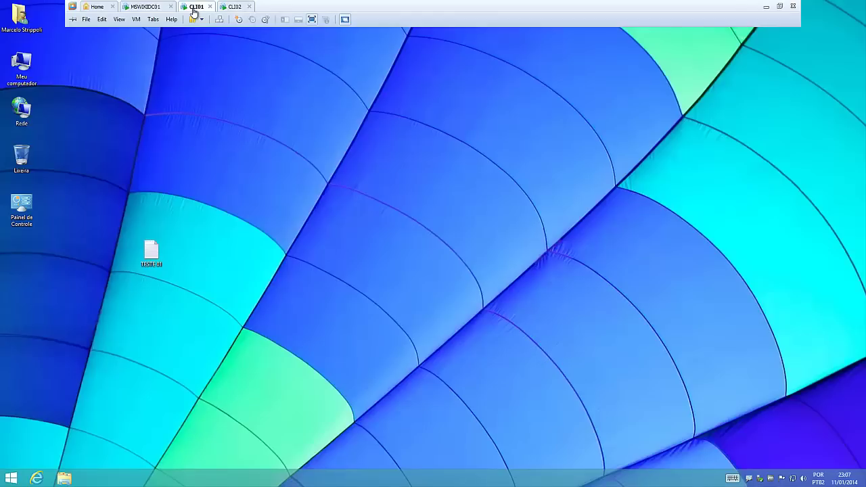
pyautogui.click(235, 6)
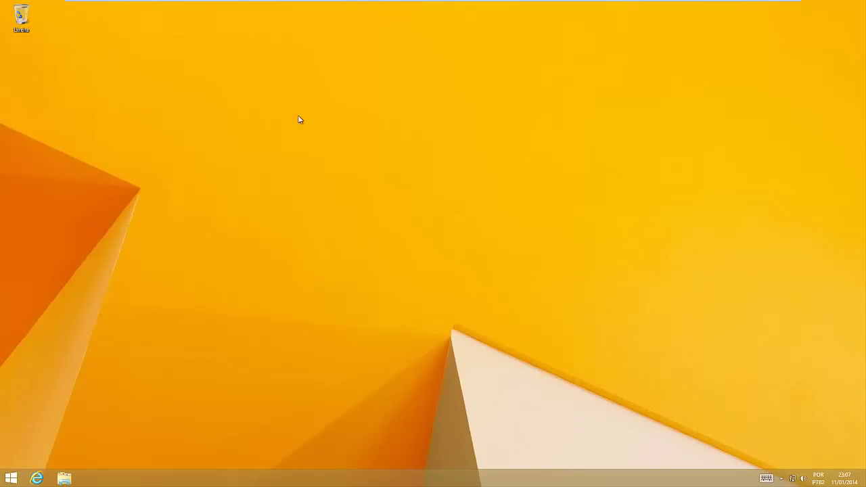
# - Sign the user out of CLI01 and switch back to the CLI02 virtual machine
pyautogui.moveTo(259, 1)
pyautogui.click(195, 7)
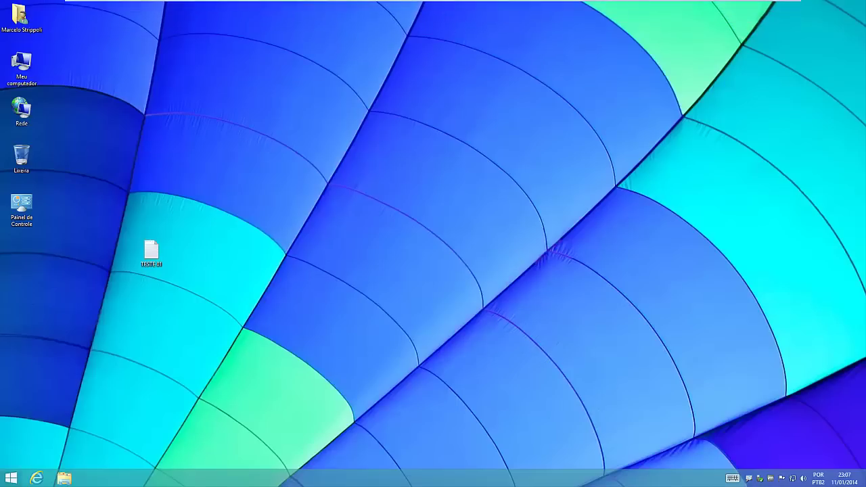
pyautogui.rightClick(11, 479)
pyautogui.moveTo(30, 466)
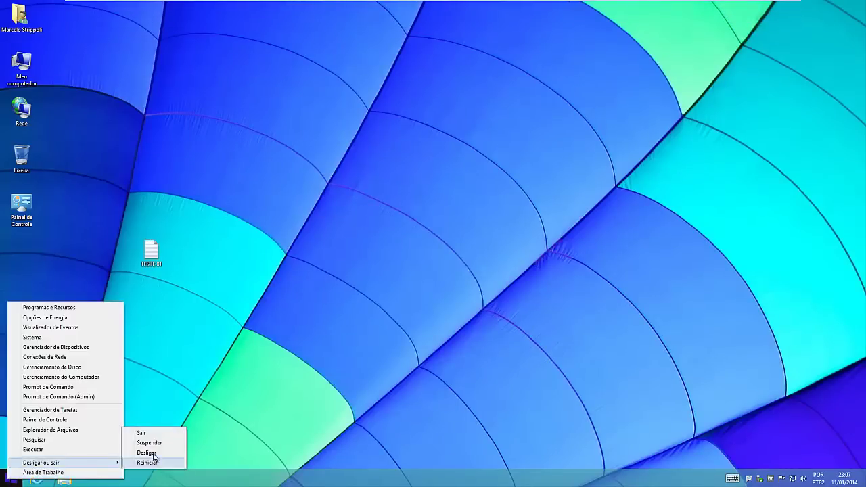
pyautogui.click(145, 433)
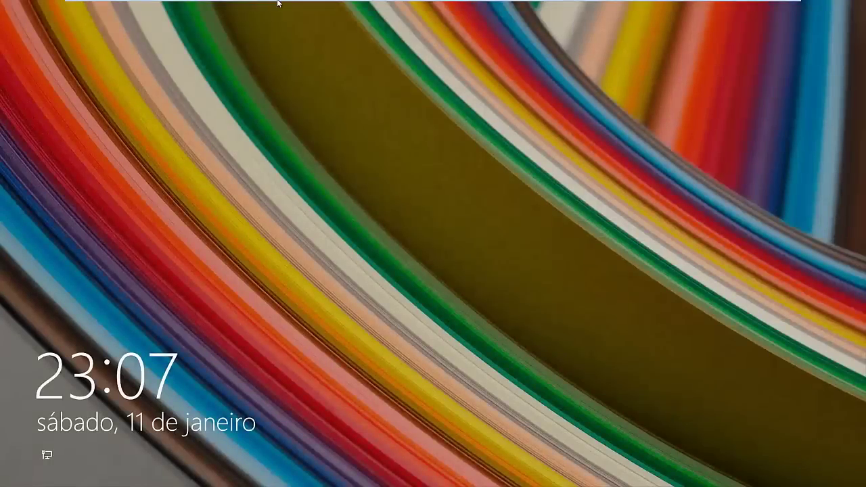
pyautogui.moveTo(277, 3)
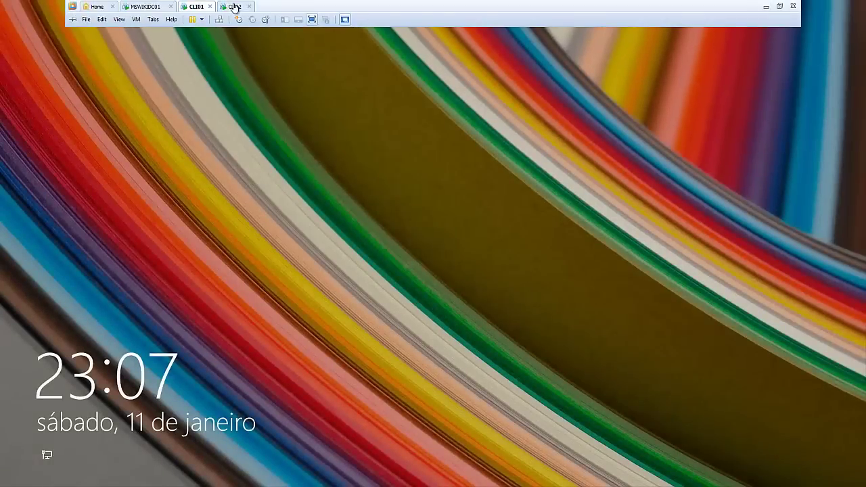
pyautogui.click(233, 4)
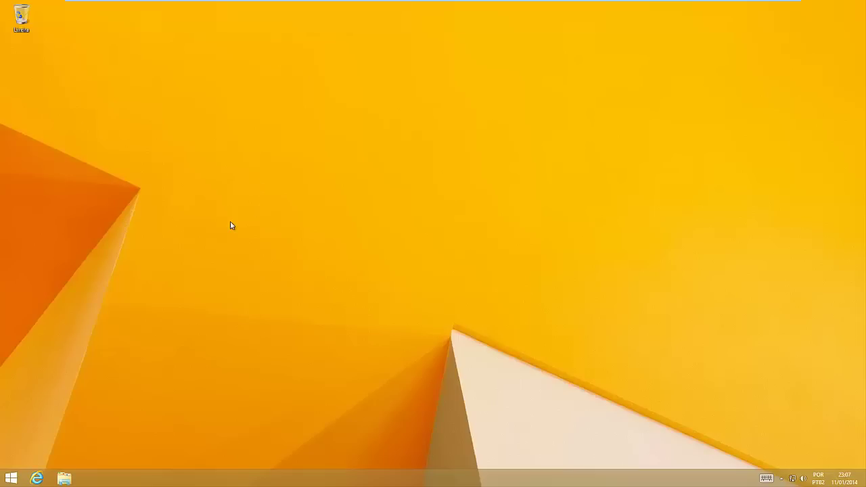
# - Sign the user out of the CLI02 virtual machine
pyautogui.rightClick(7, 481)
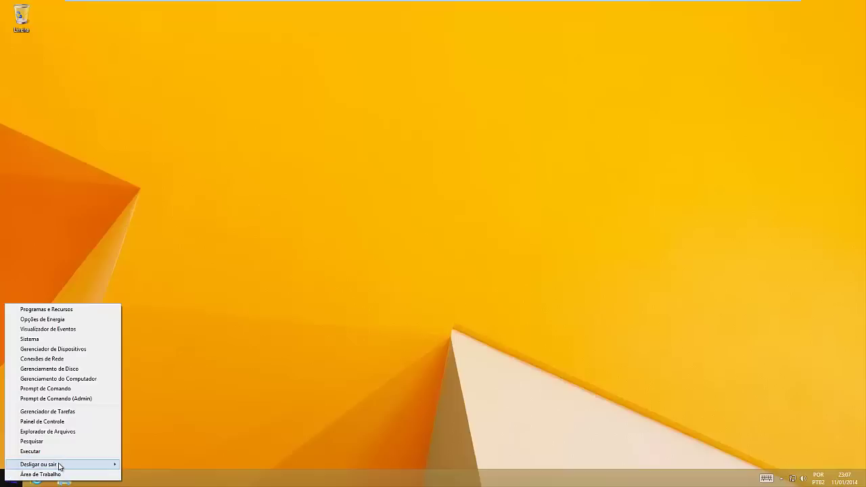
pyautogui.moveTo(114, 466)
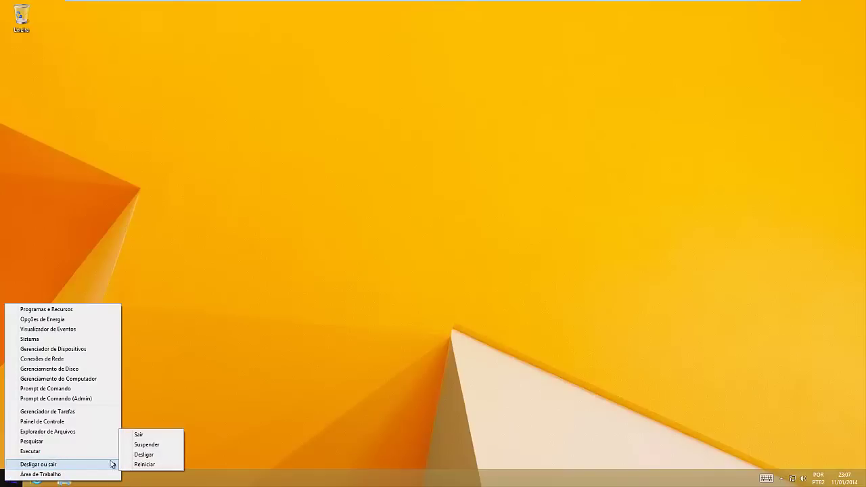
pyautogui.click(137, 436)
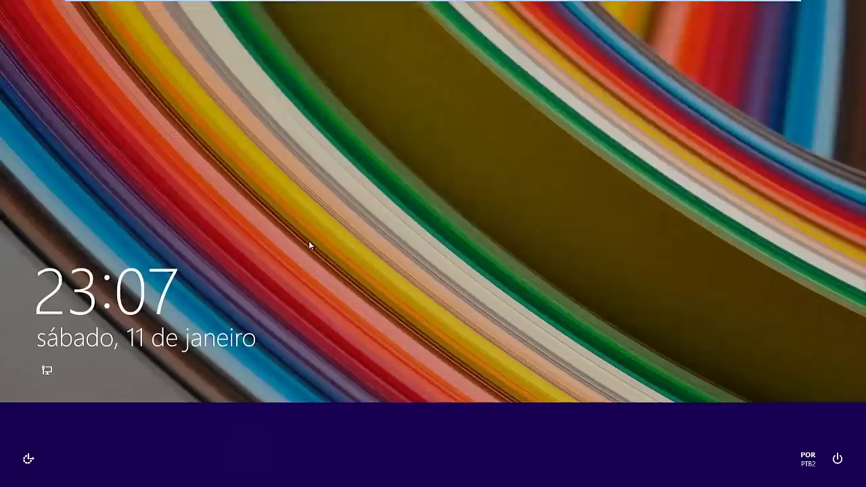
# - Sign back in to CLI02 as the same domain user with the account password and open the desktop
pyautogui.click(309, 243)
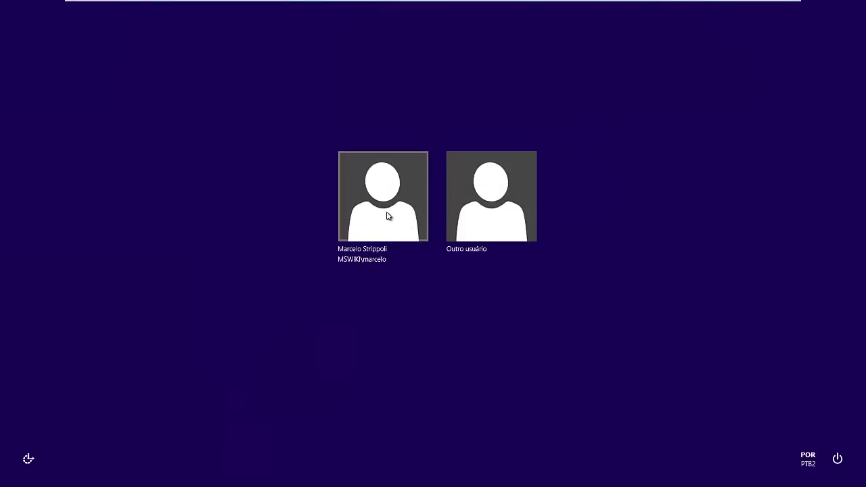
pyautogui.click(389, 216)
pyautogui.write('••••••••')
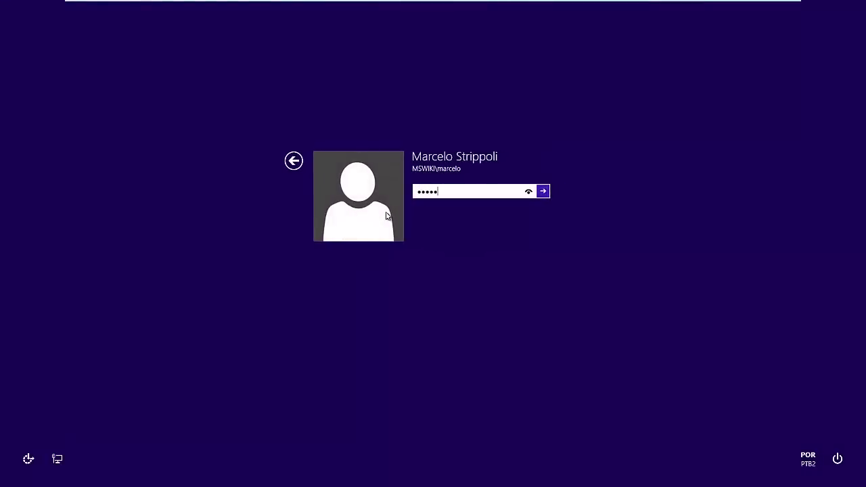
pyautogui.press('Return')
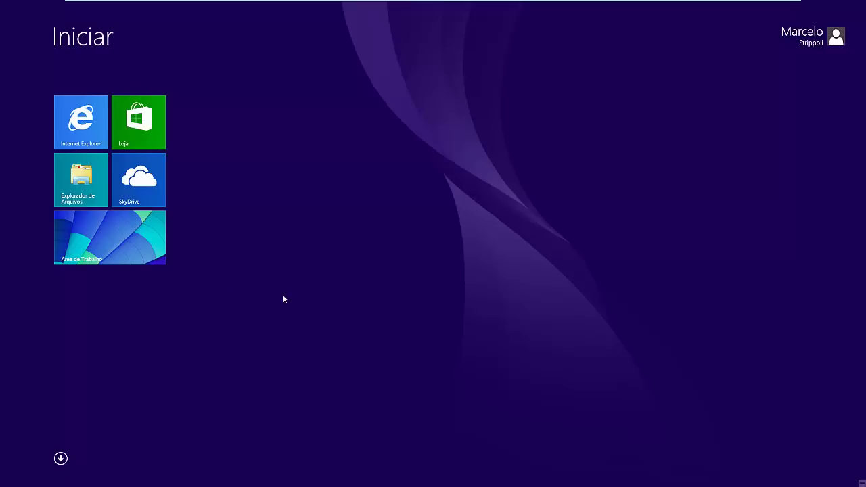
pyautogui.click(85, 227)
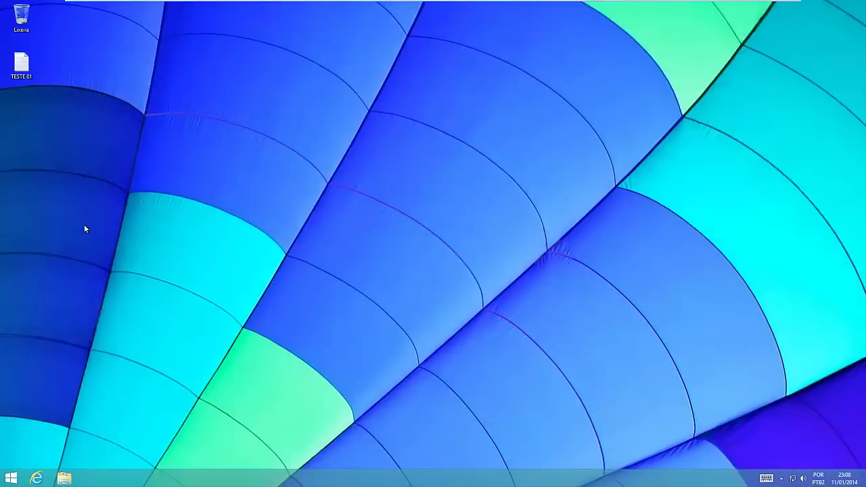
# - Open the TESTE 01 text file on the CLI02 desktop to check its contents and close it
pyautogui.click(19, 72)
pyautogui.doubleClick(19, 72)
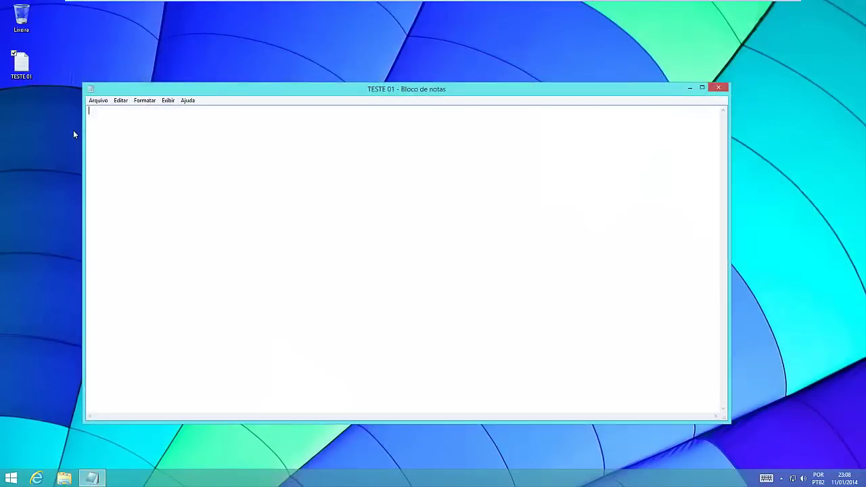
pyautogui.click(719, 88)
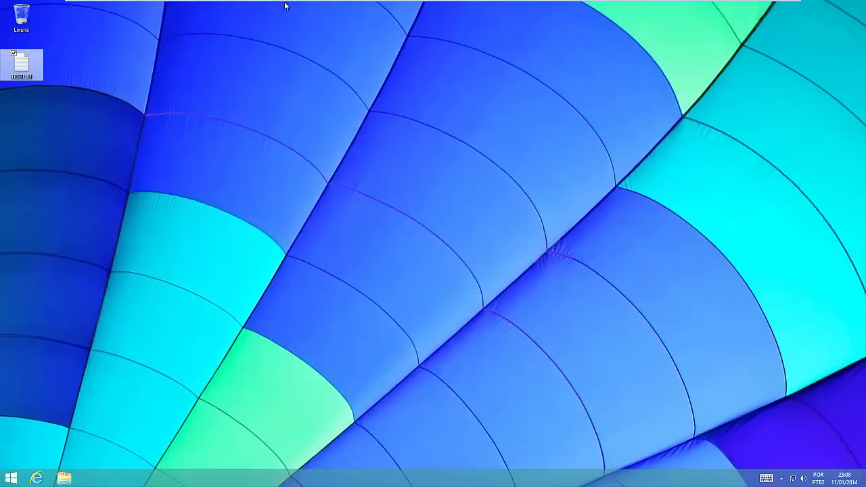
# - View the CLI01 virtual machine's session state and return to the CLI02 virtual machine
pyautogui.moveTo(274, 4)
pyautogui.click(195, 6)
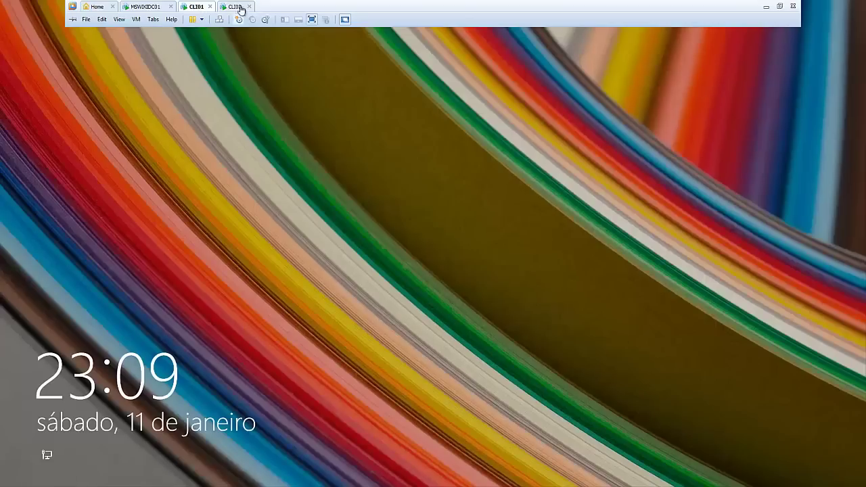
pyautogui.click(232, 7)
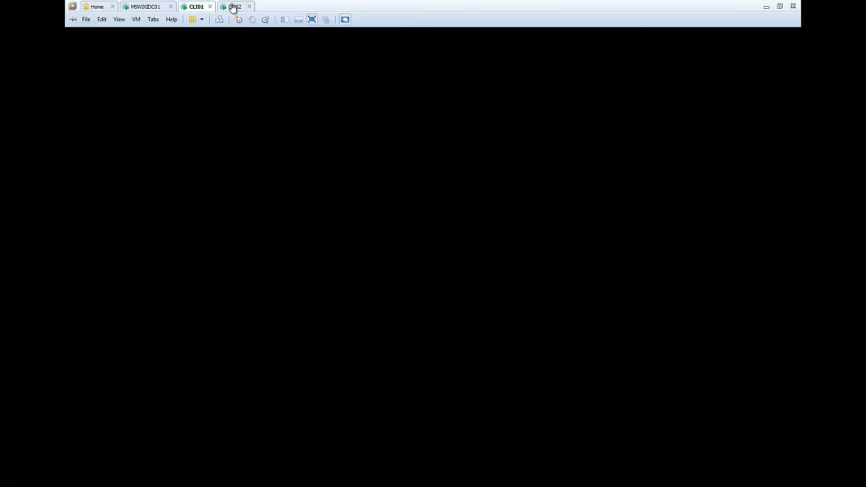